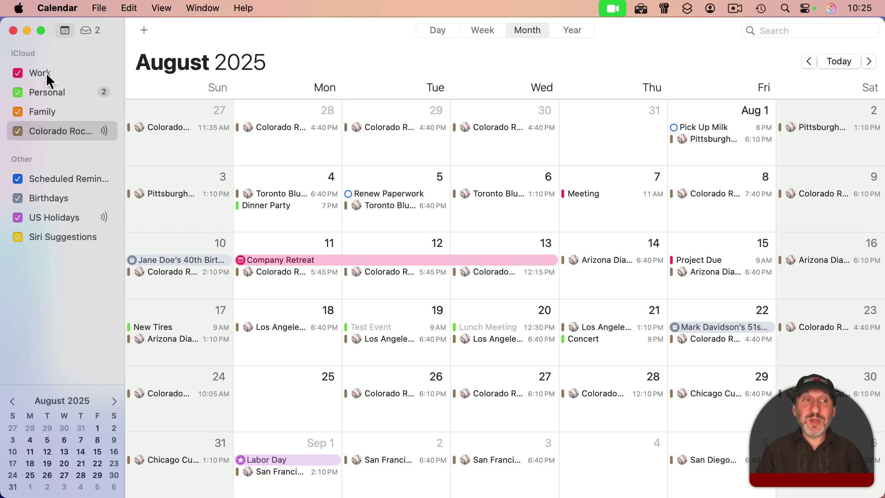
Turn off the Colorado Rockies calendar so its games leave the August 2025 grid
left_click(171, 8)
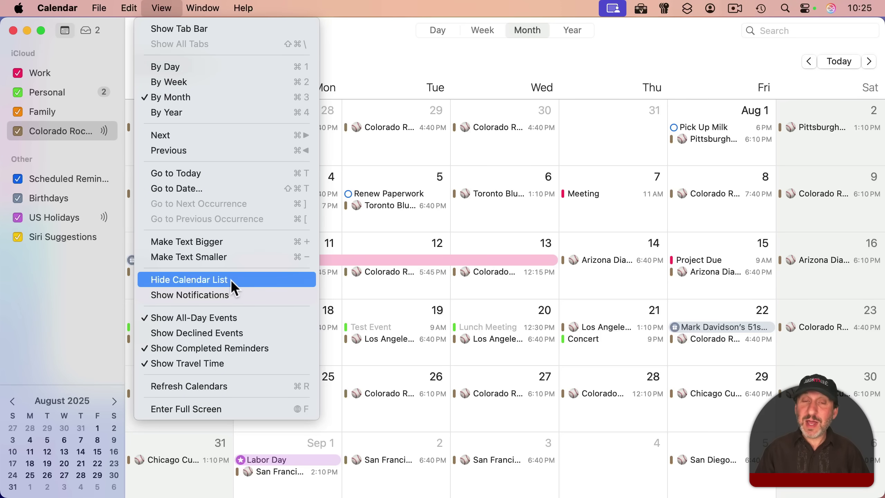
left_click(118, 51)
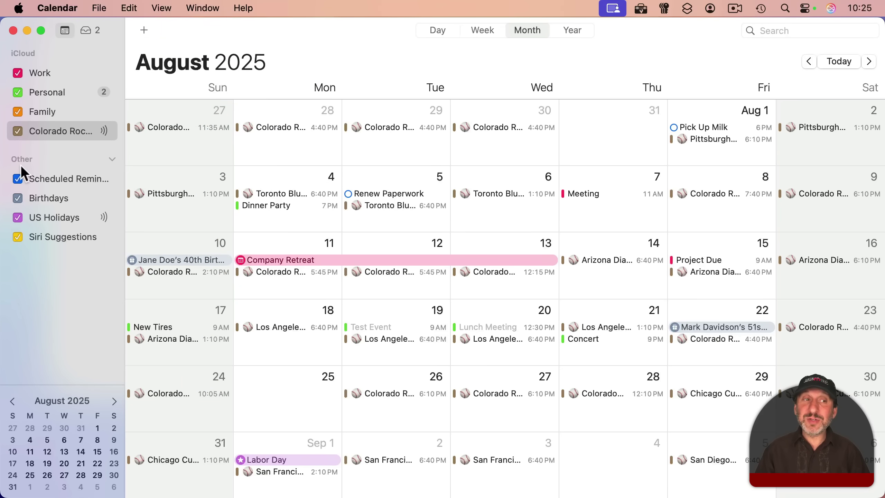
left_click(18, 131)
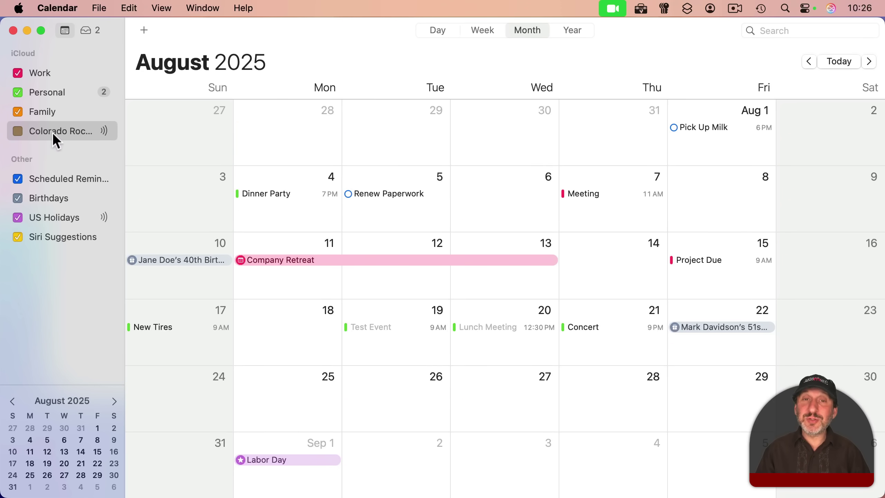
left_click(16, 135)
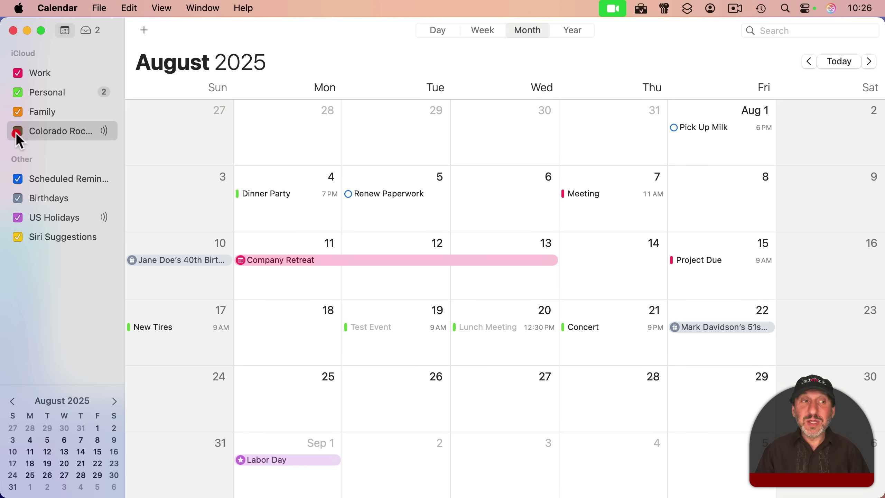
left_click(17, 134)
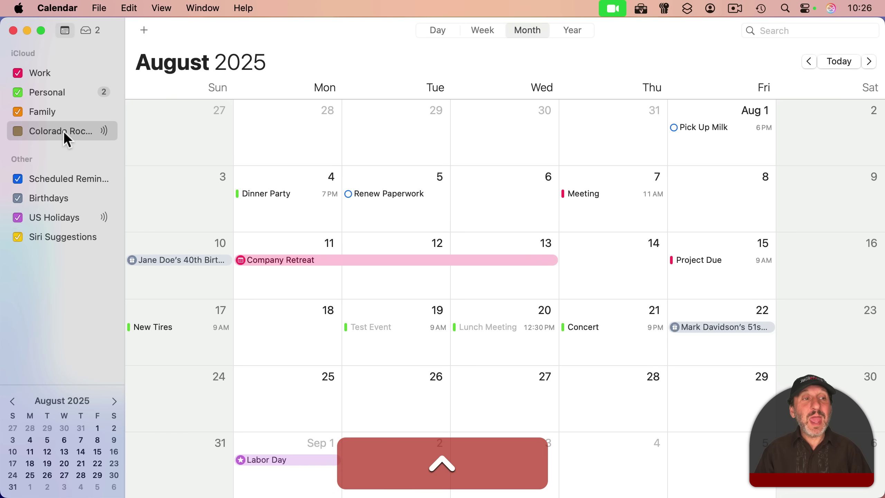
right_click(64, 130)
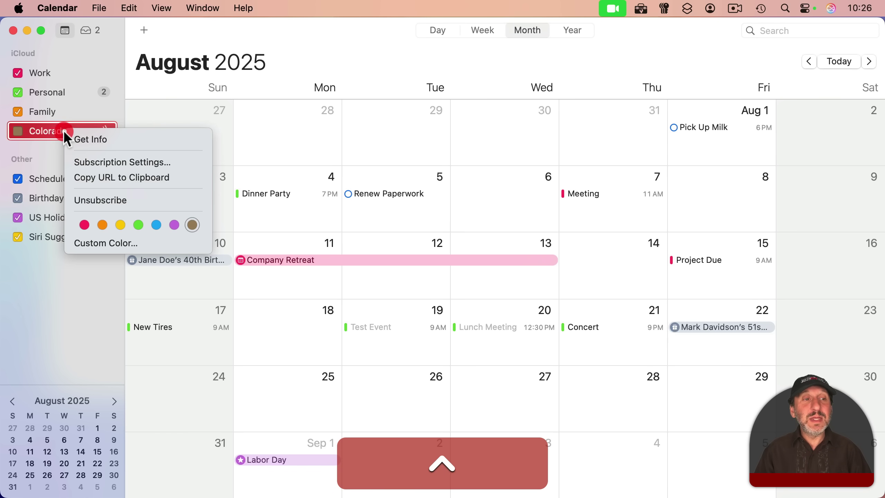
left_click(93, 202)
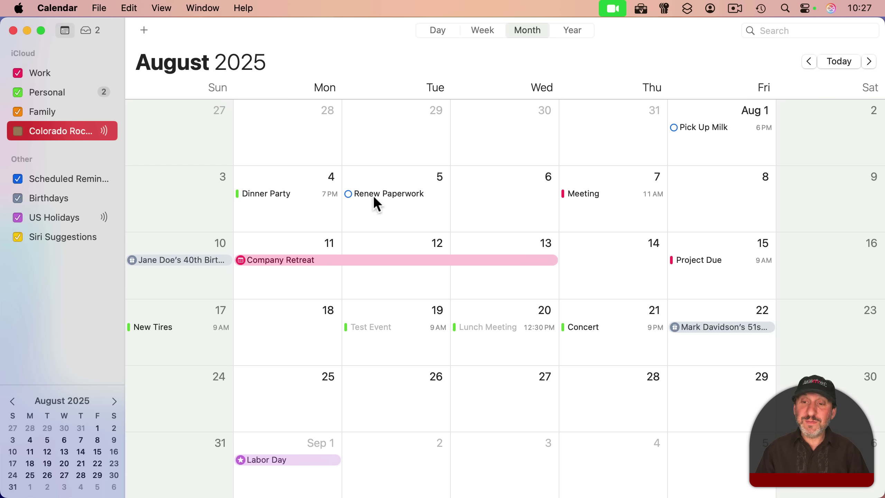
Hide the Scheduled Reminders calendar from the month grid
left_click(18, 179)
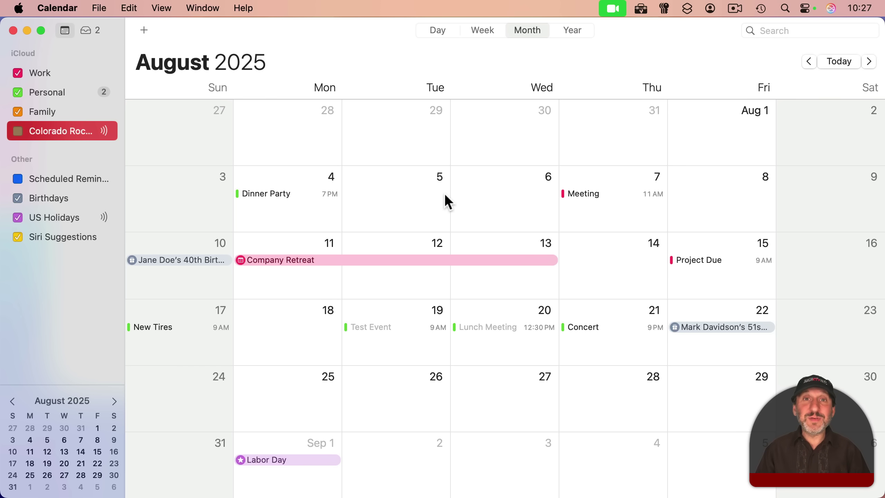
left_click(18, 179)
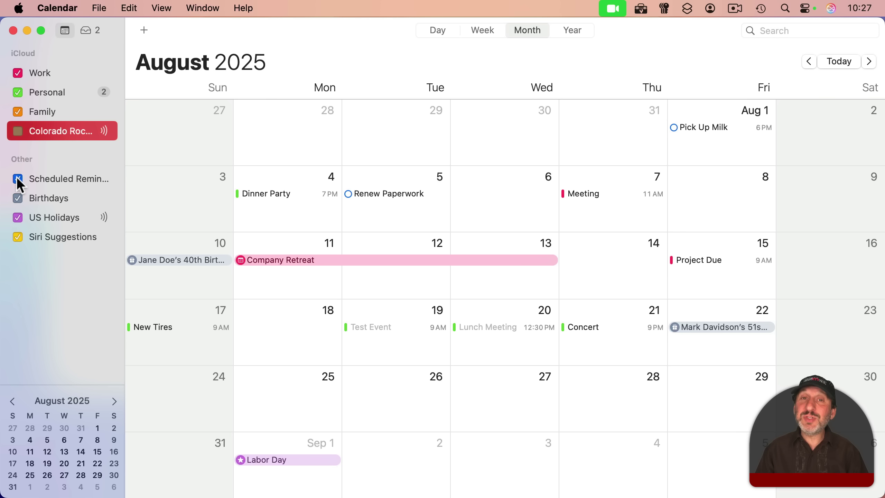
left_click(17, 180)
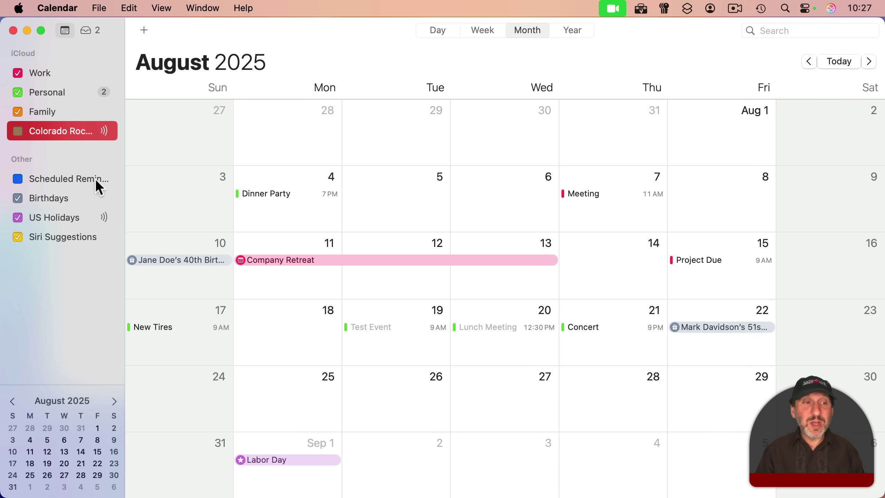
Hide the Birthdays calendar, and switch US Holidays off and back on
left_click(18, 198)
left_click(19, 198)
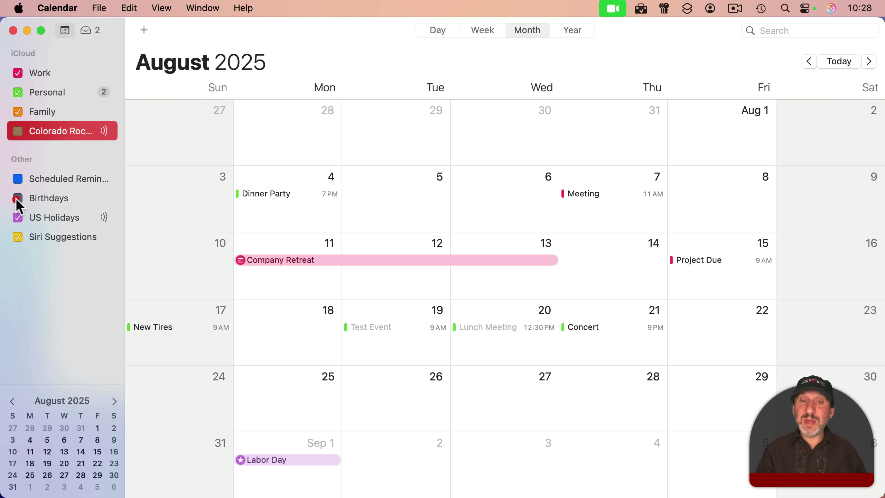
left_click(17, 199)
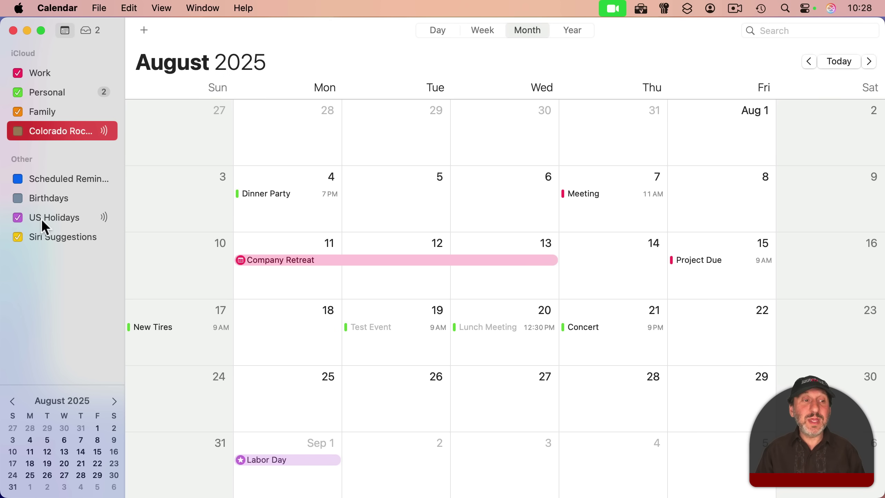
left_click(18, 217)
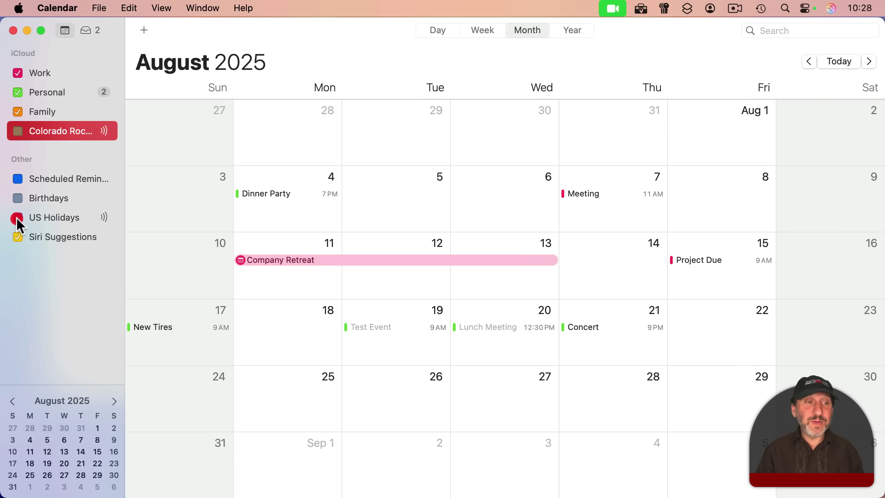
left_click(17, 218)
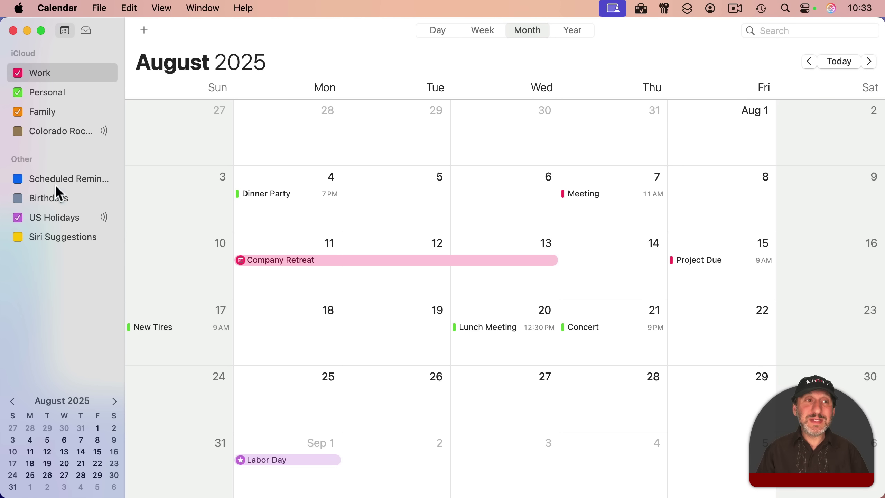
In Calendar Settings, switch the Holidays and Birthdays calendars off and back on
left_click(59, 8)
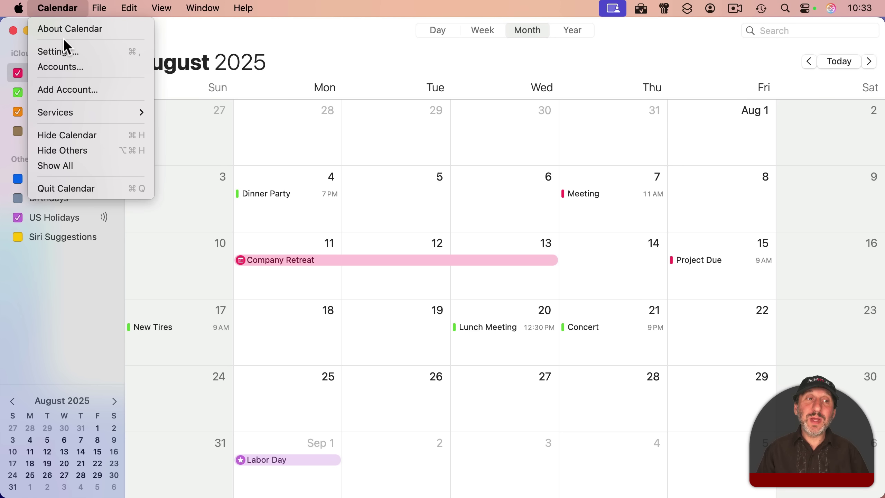
left_click(63, 49)
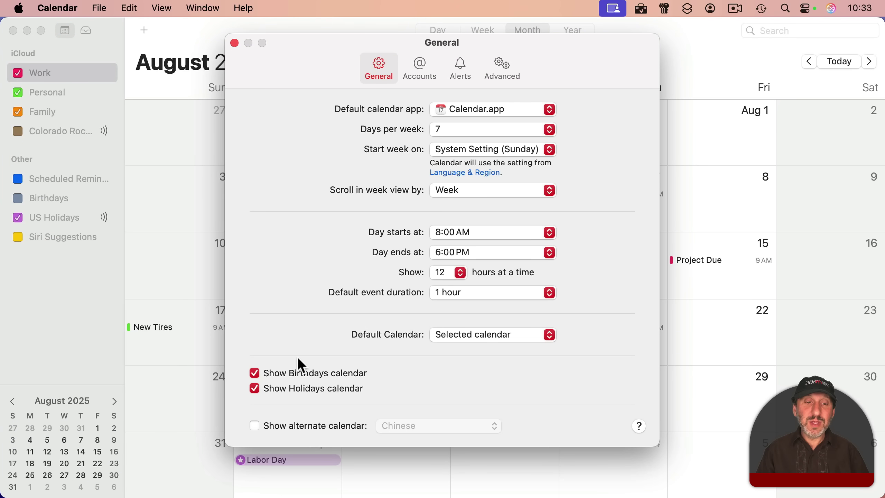
left_click(328, 388)
left_click(310, 370)
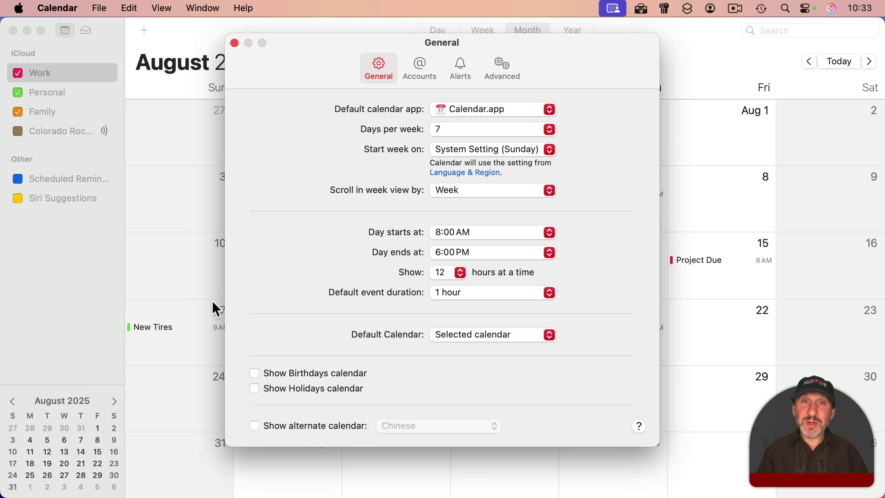
left_click(281, 387)
left_click(283, 372)
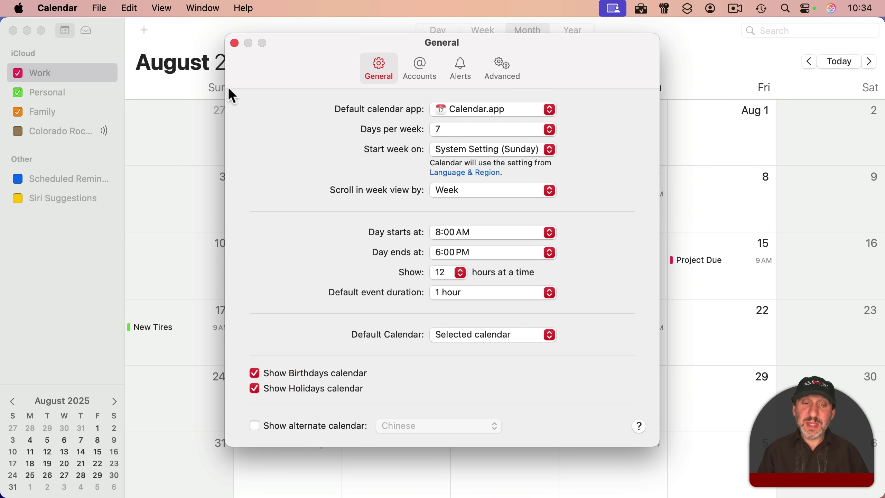
left_click(234, 43)
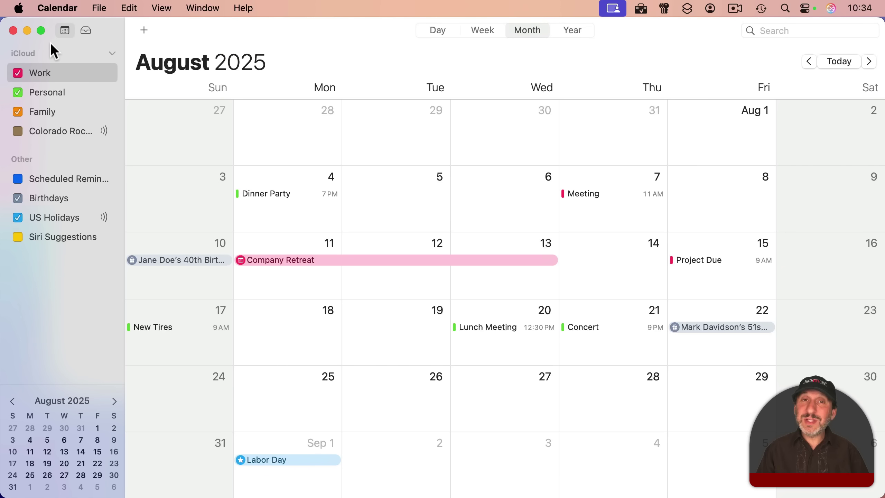
left_click(101, 8)
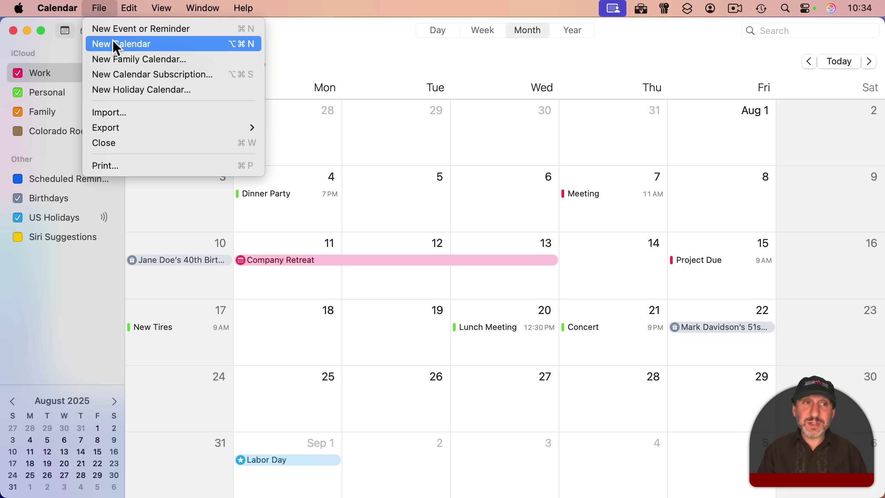
Start a new holiday calendar and search for the Canada region
left_click(128, 91)
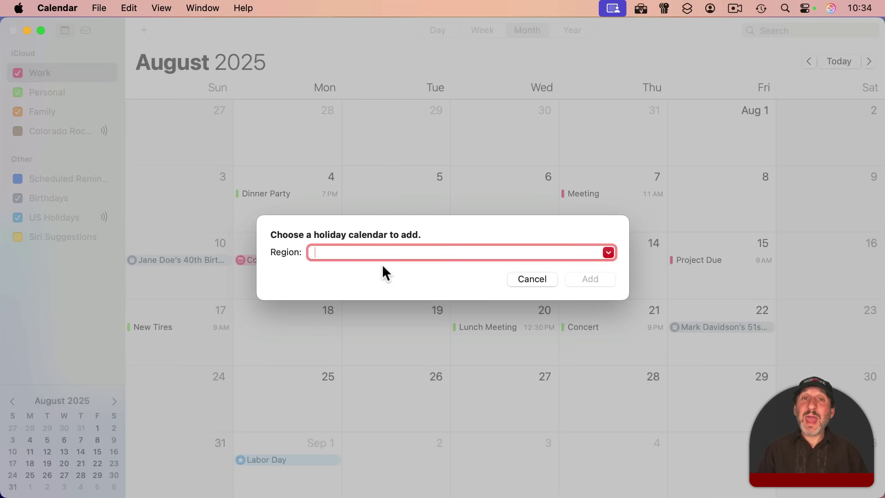
type("Cana")
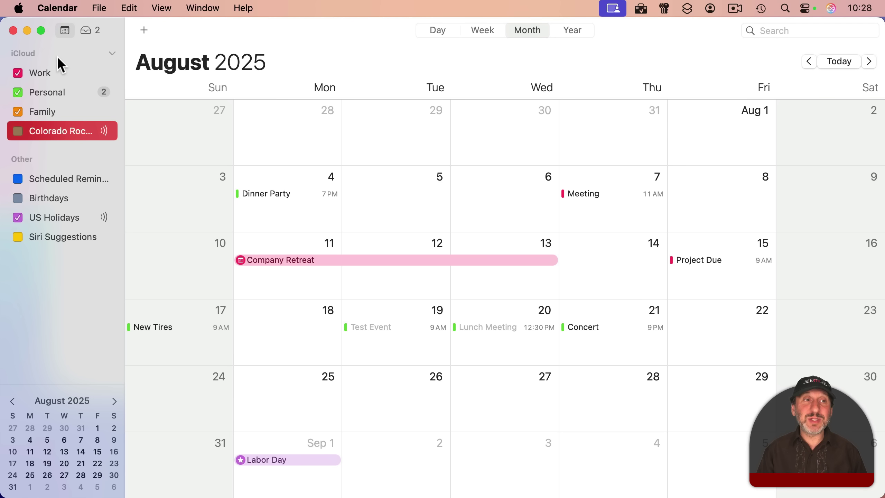
left_click(59, 7)
left_click(66, 46)
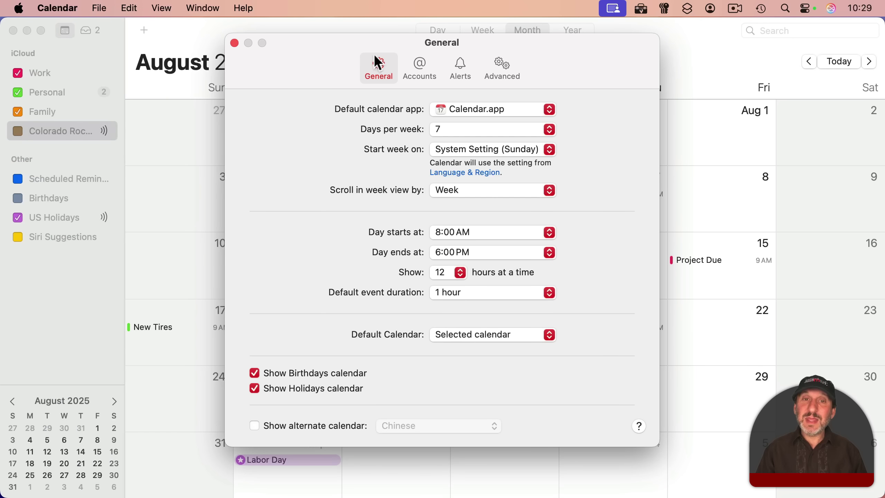
left_click(419, 64)
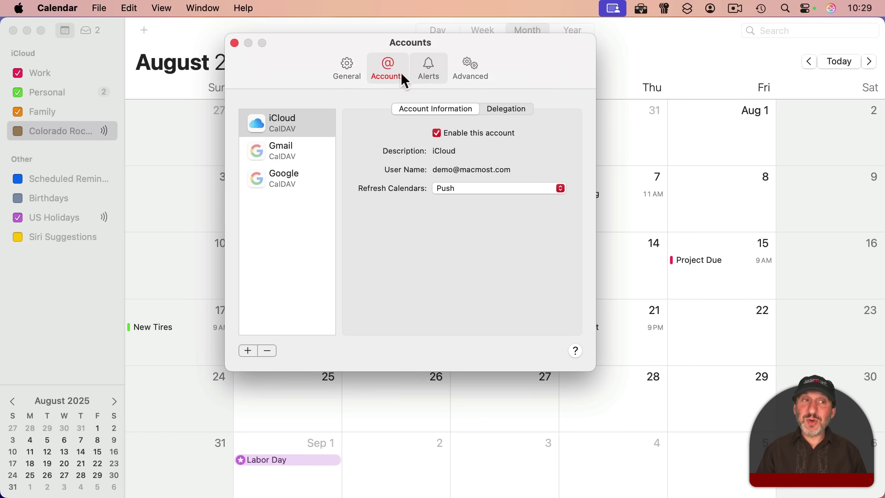
left_click(64, 10)
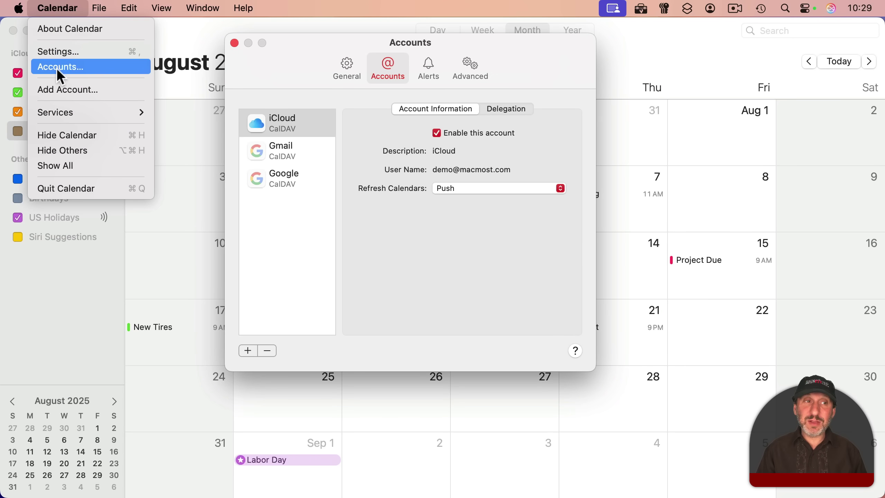
left_click(59, 8)
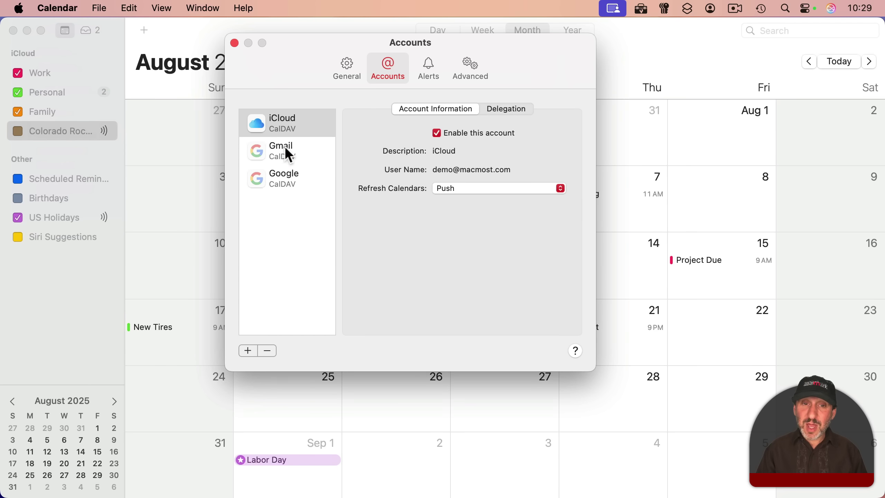
left_click(289, 155)
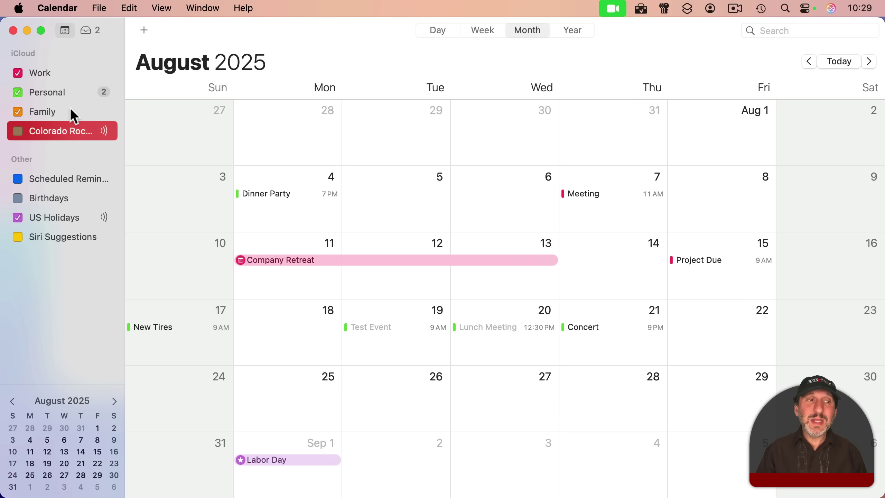
Select the Work, Personal and Family calendars, and toggle Work off and back on
left_click(42, 73)
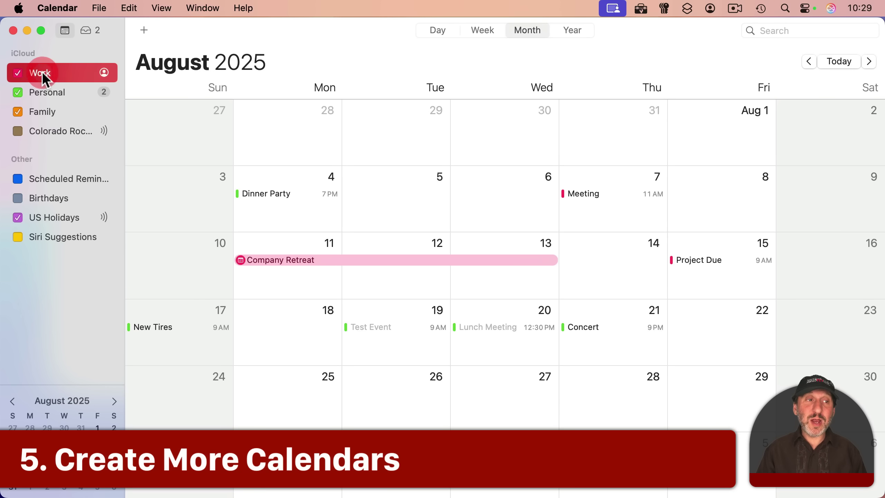
left_click(46, 91)
left_click(45, 112)
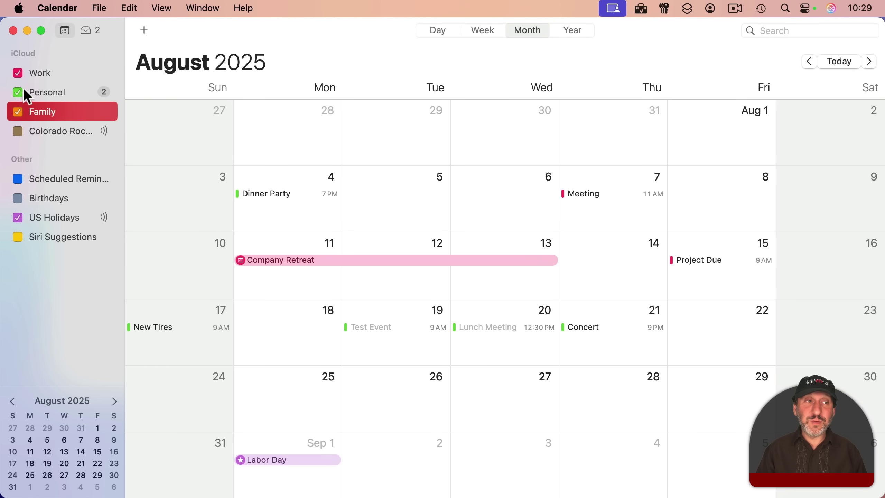
left_click(18, 73)
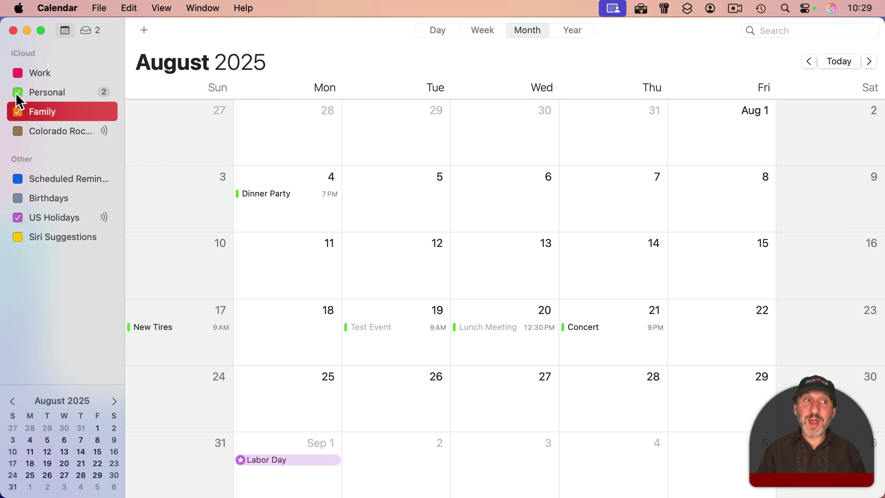
left_click(17, 73)
Toggle the Family and Personal calendars so all three show their events
left_click(21, 99)
left_click(18, 111)
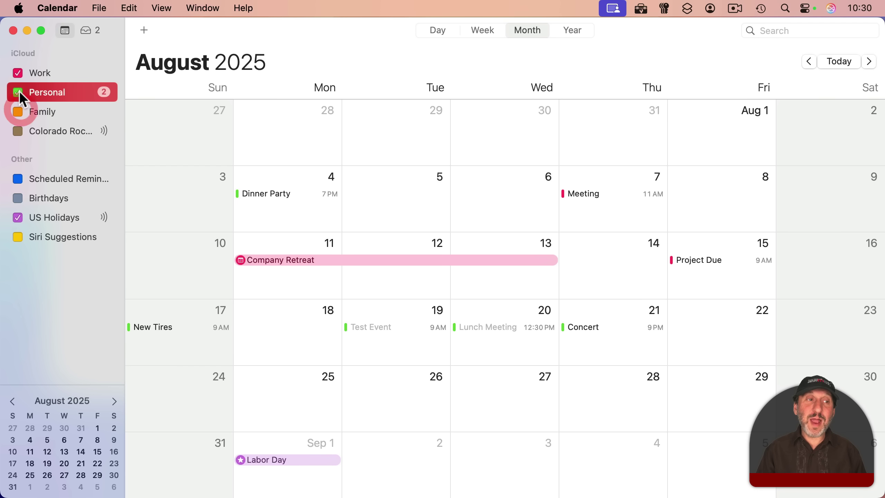
left_click(18, 92)
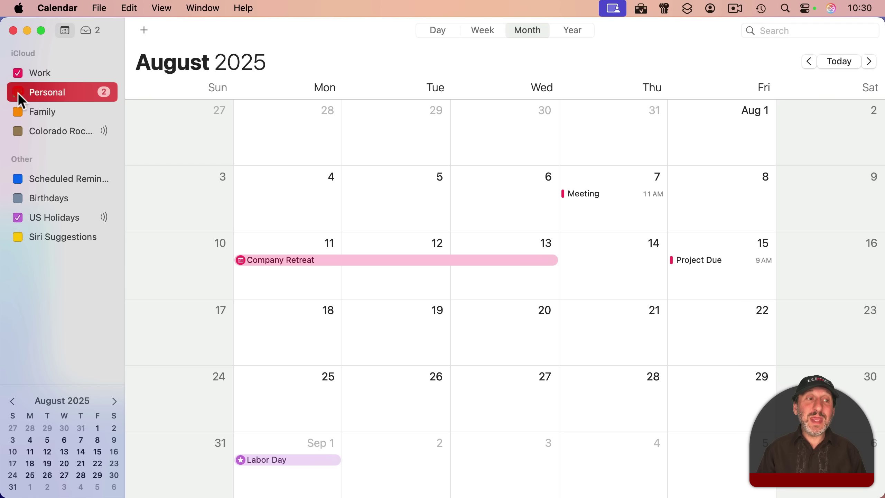
left_click(18, 94)
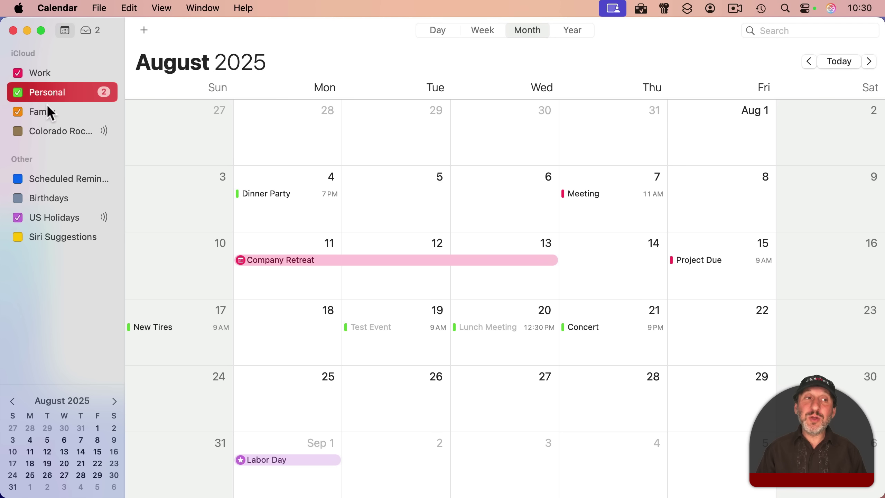
left_click(48, 72)
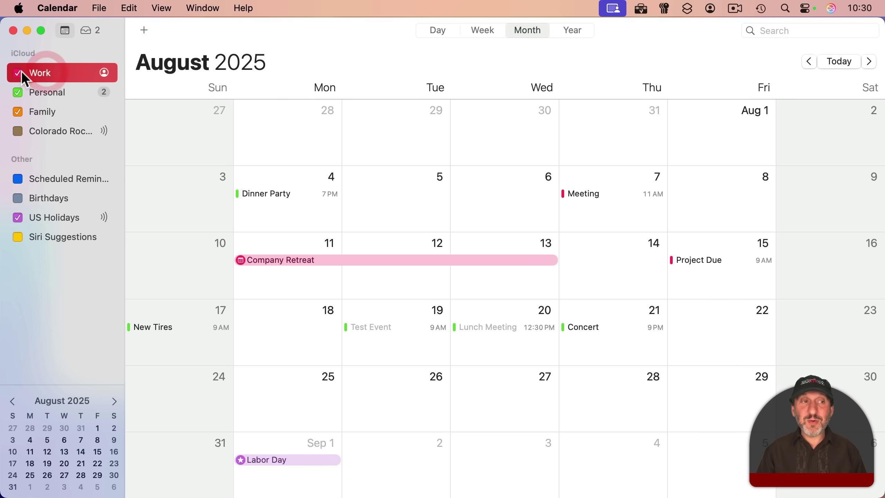
double_click(395, 194)
left_click(627, 161)
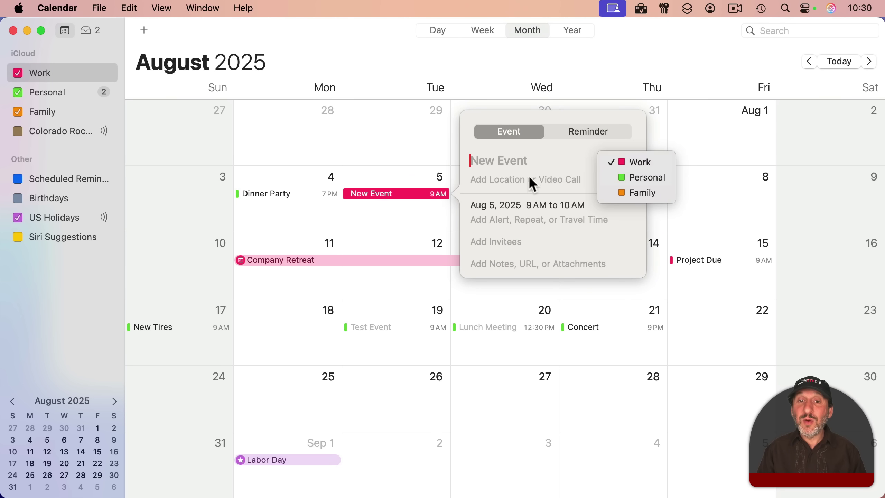
key("Escape")
double_click(275, 194)
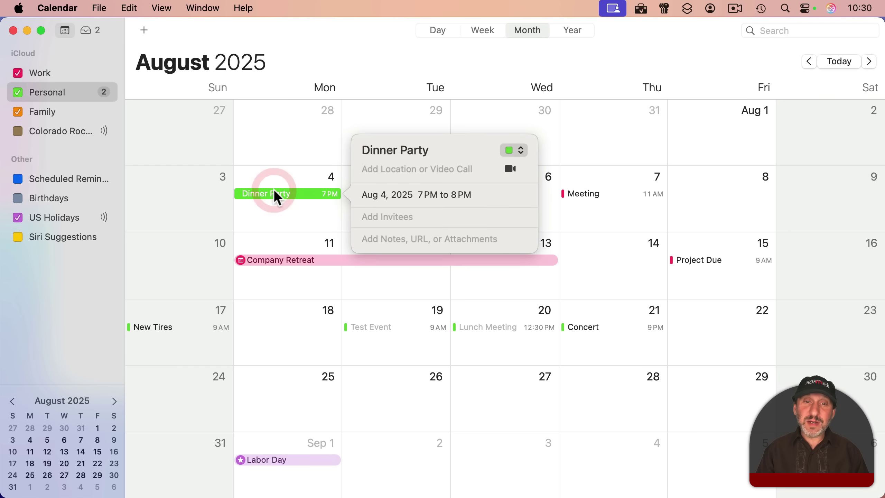
left_click(510, 152)
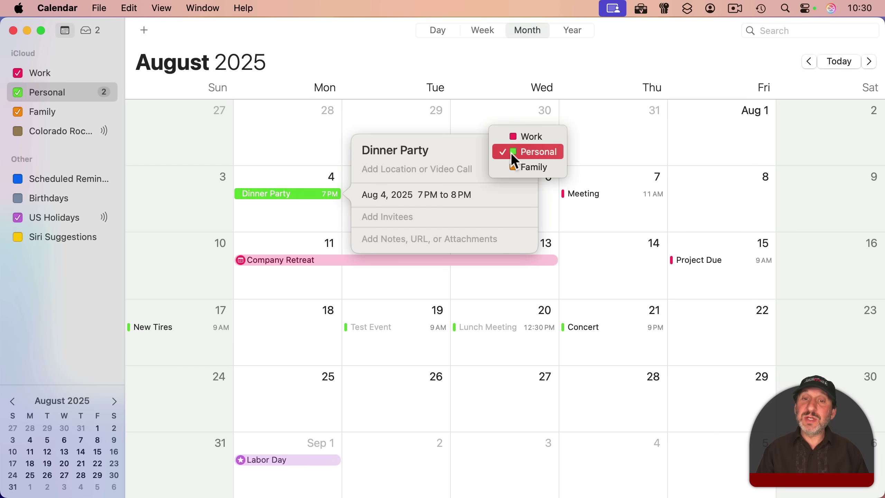
left_click(379, 126)
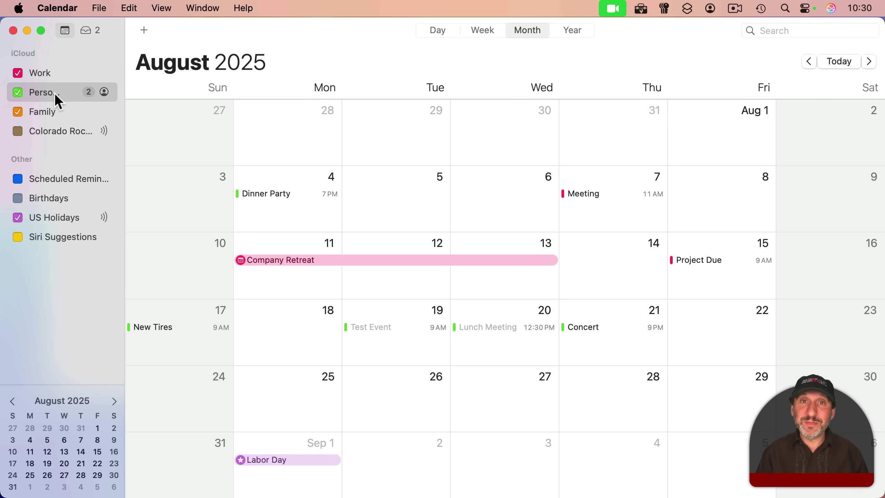
left_click(40, 73)
left_click(43, 93)
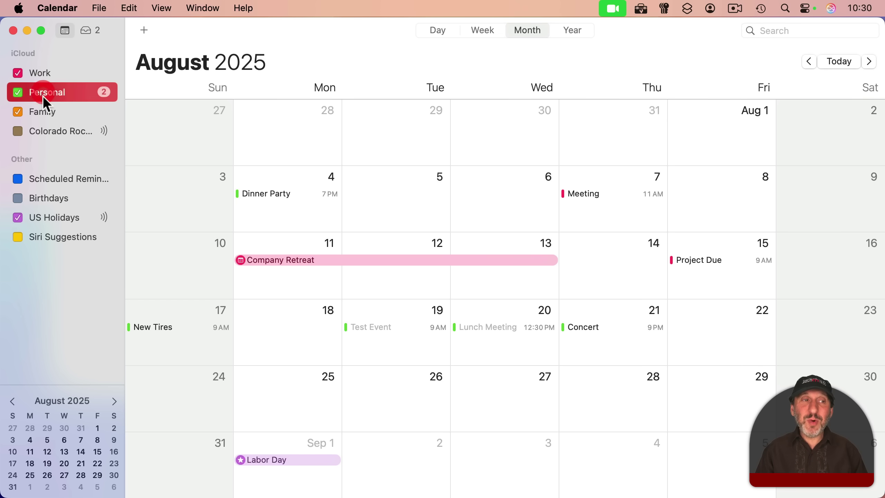
left_click(43, 112)
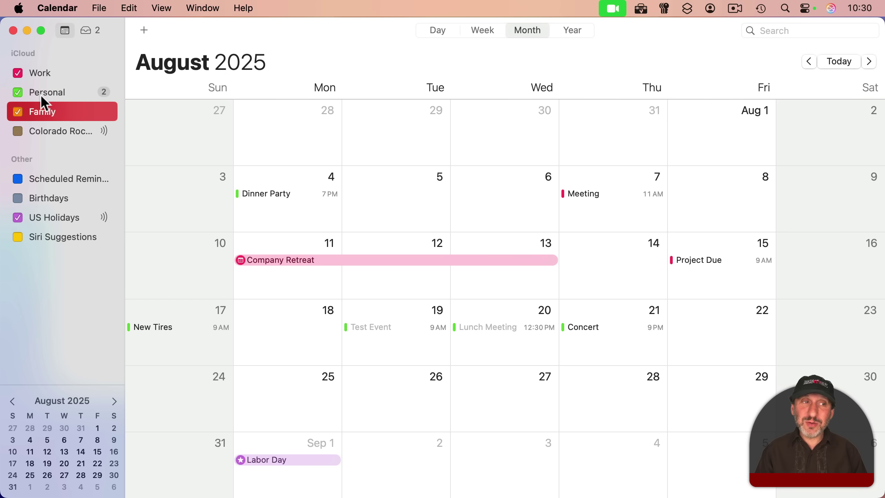
left_click(33, 72)
right_click(72, 72)
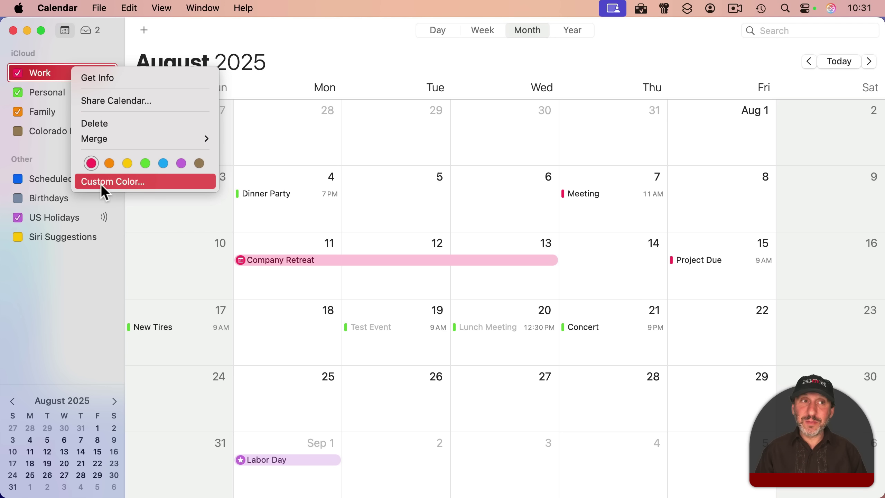
left_click(74, 52)
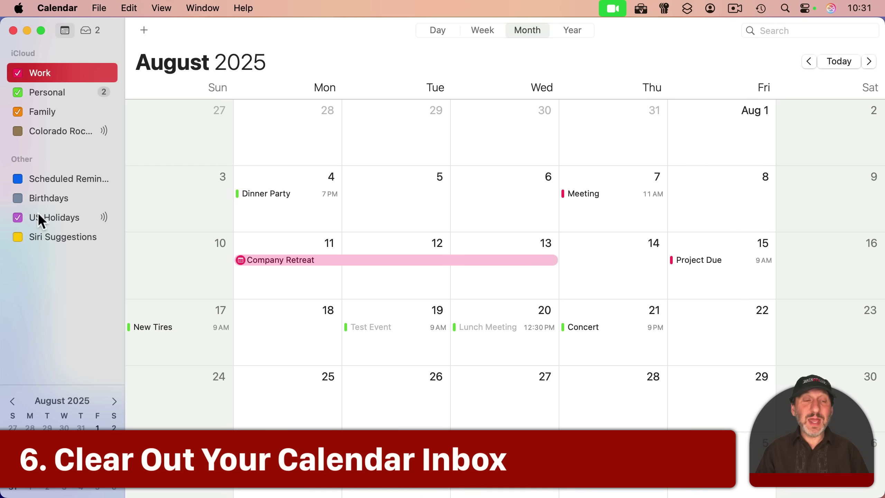
Accept the Lunch Meeting invitation and decline the Test Event invitation in the inbox
left_click(91, 29)
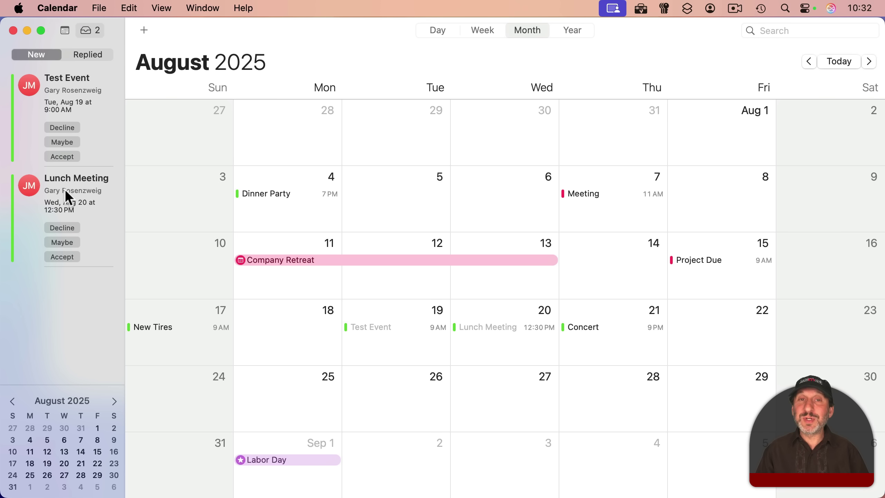
left_click(62, 257)
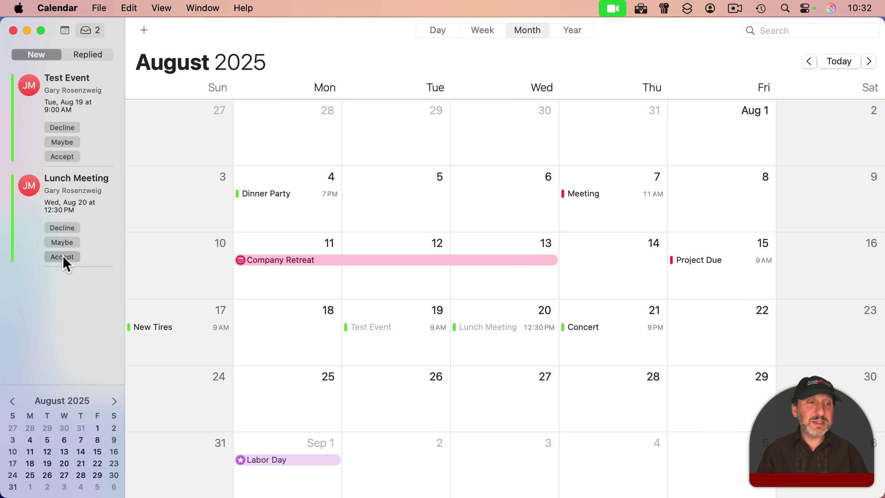
left_click(62, 128)
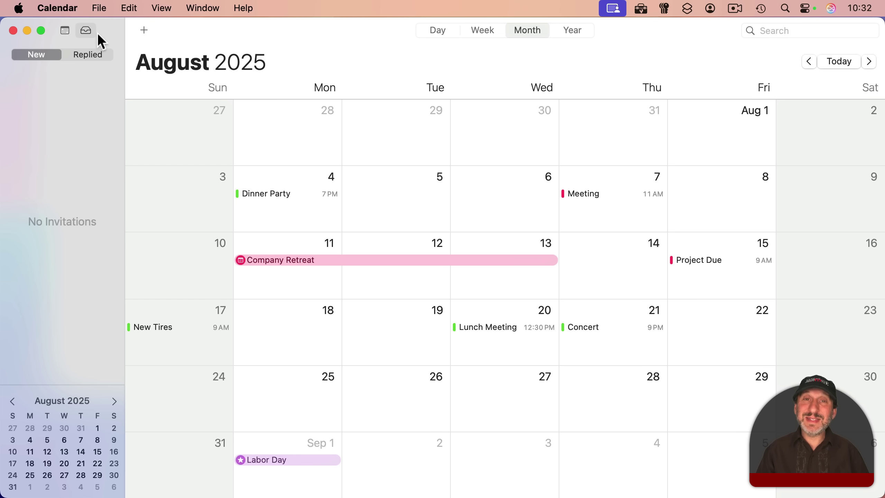
mouse_move(261, 495)
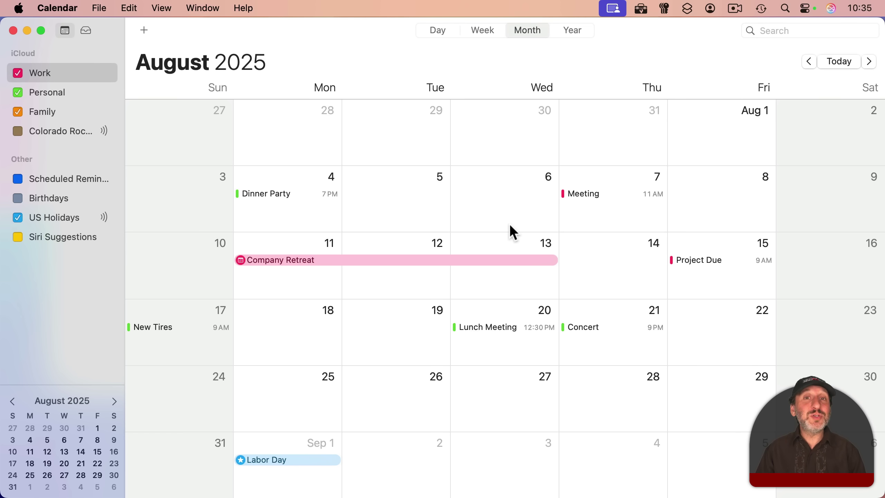
left_click(450, 478)
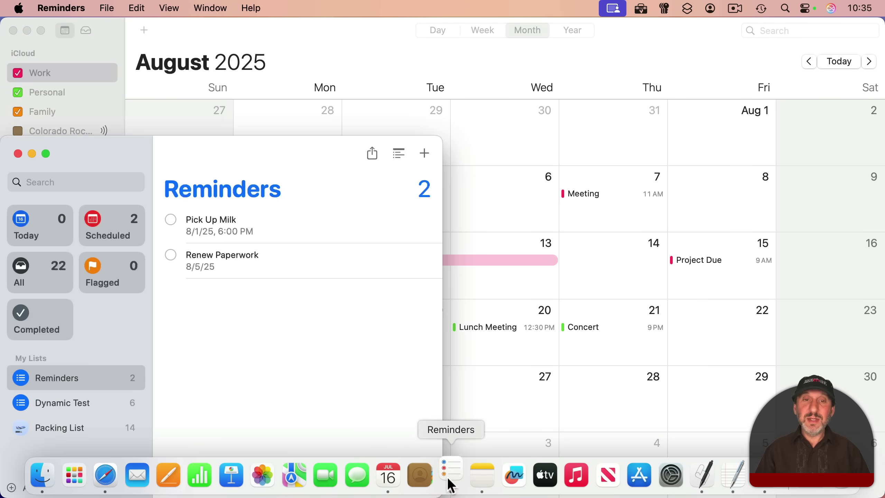
left_click_drag(109, 148, 305, 49)
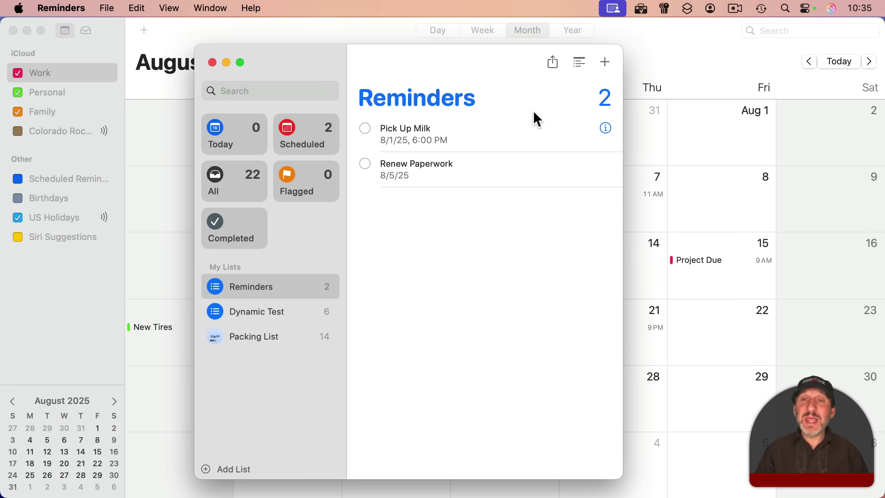
left_click(605, 60)
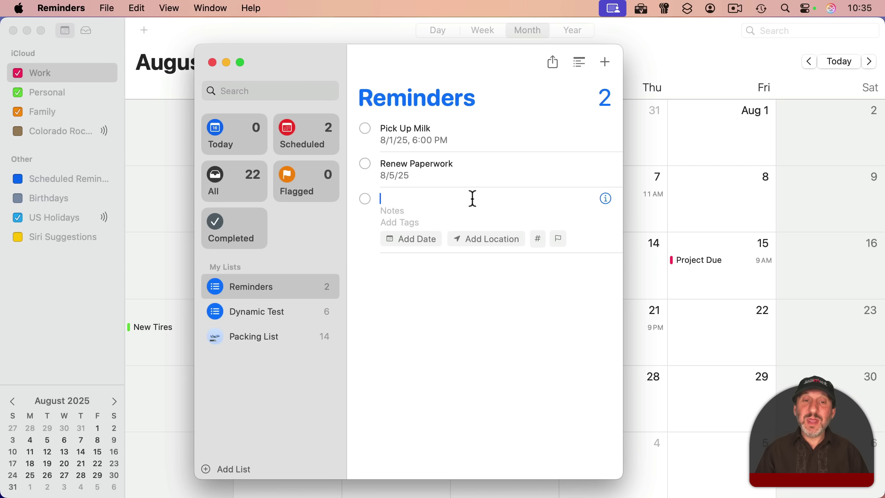
left_click(422, 238)
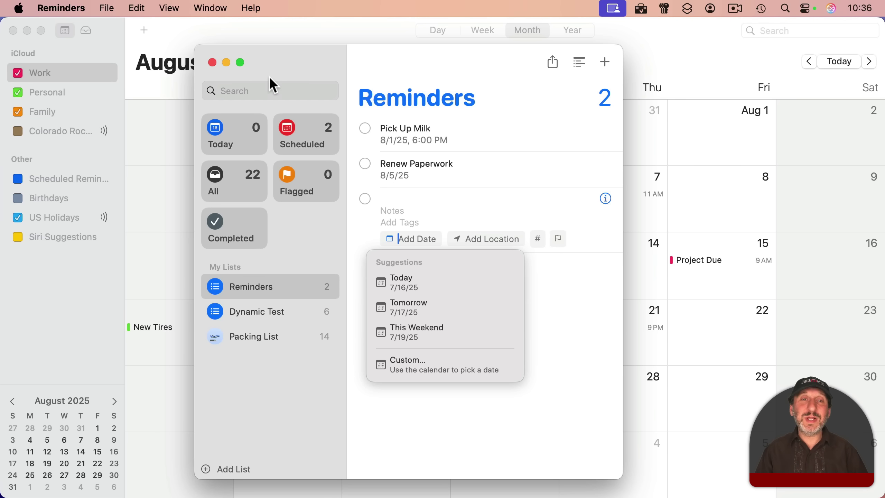
left_click(212, 62)
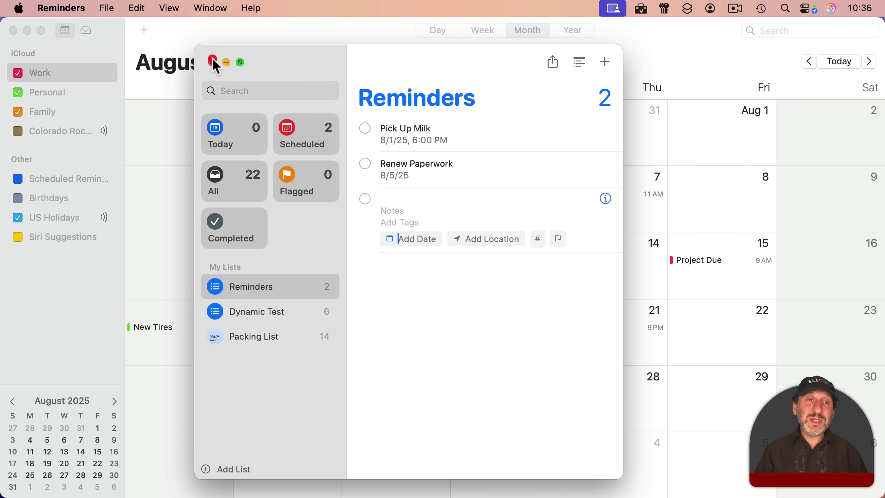
left_click(257, 30)
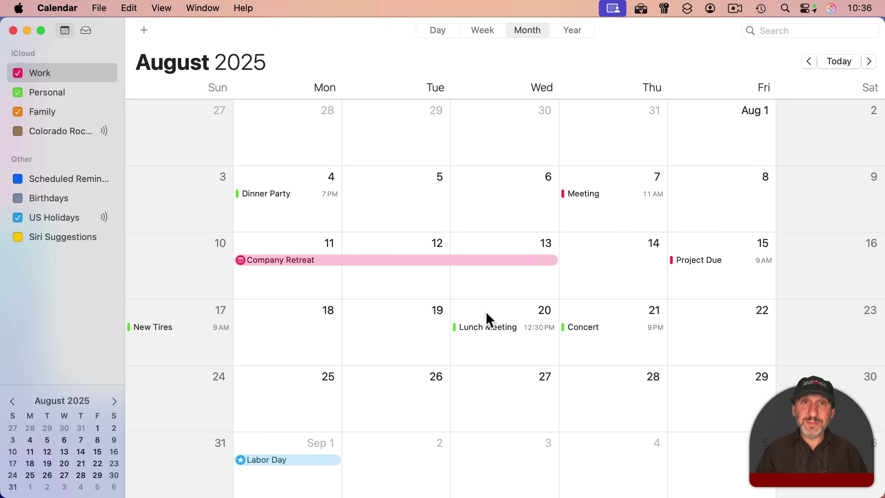
Show Scheduled Reminders and toggle Show Declined Events in the View menu
left_click(17, 179)
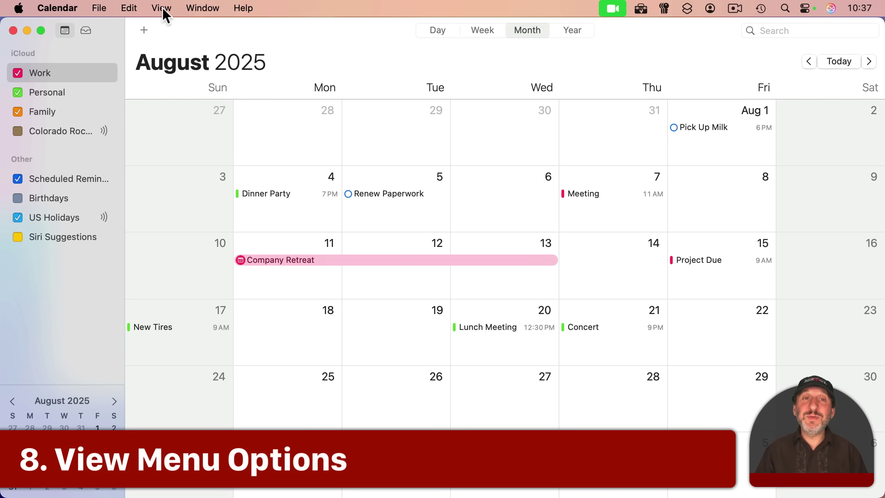
left_click(167, 15)
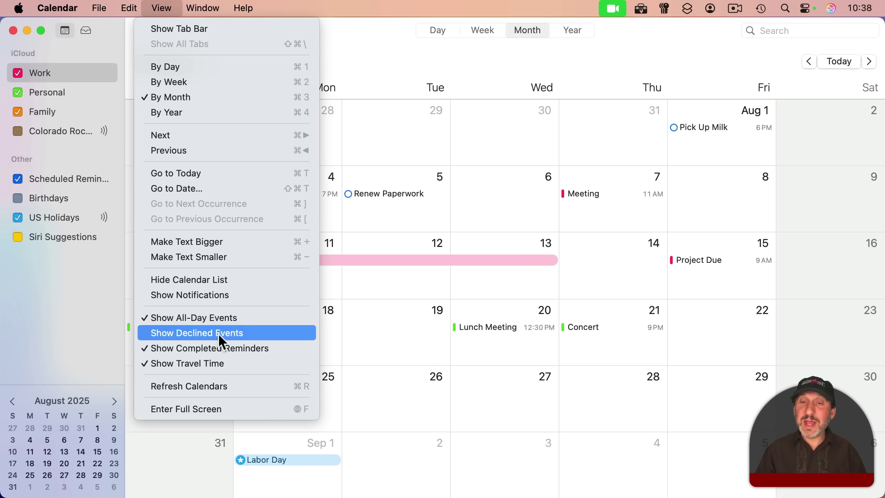
left_click(198, 334)
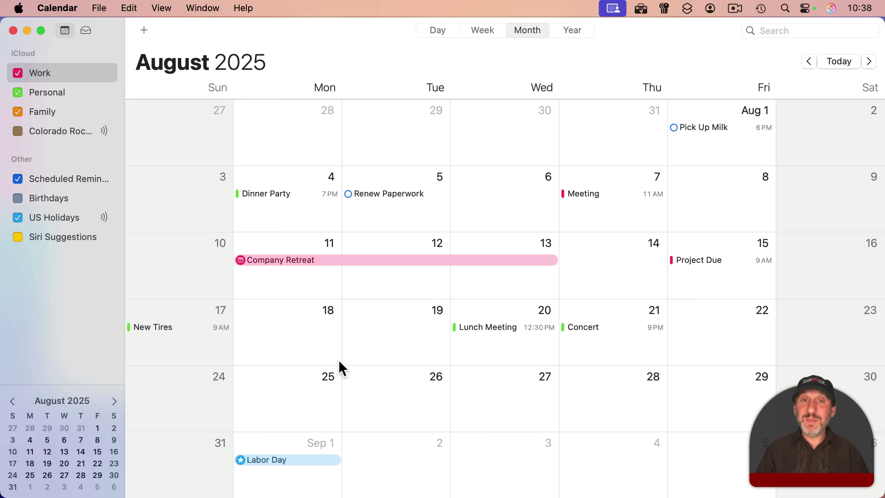
Show the August 14–20, 2025 week in Week view after browsing neighbouring weeks
left_click(492, 35)
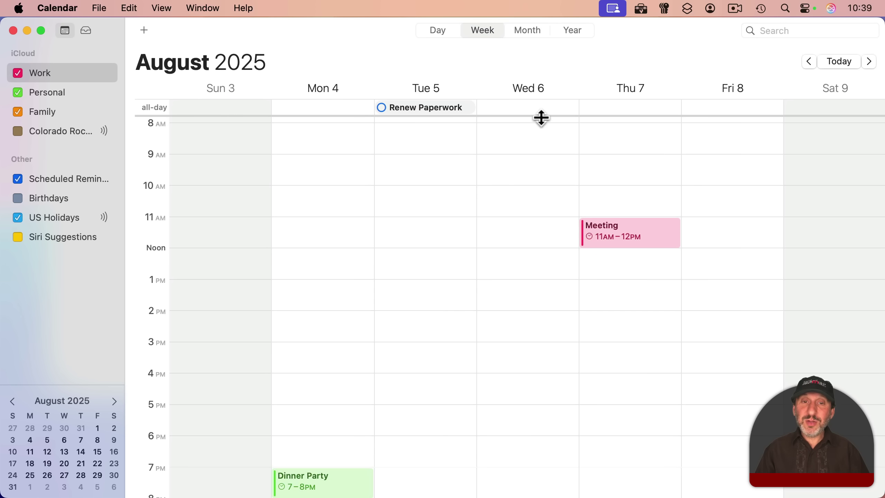
scroll(542, 119, "right", 5)
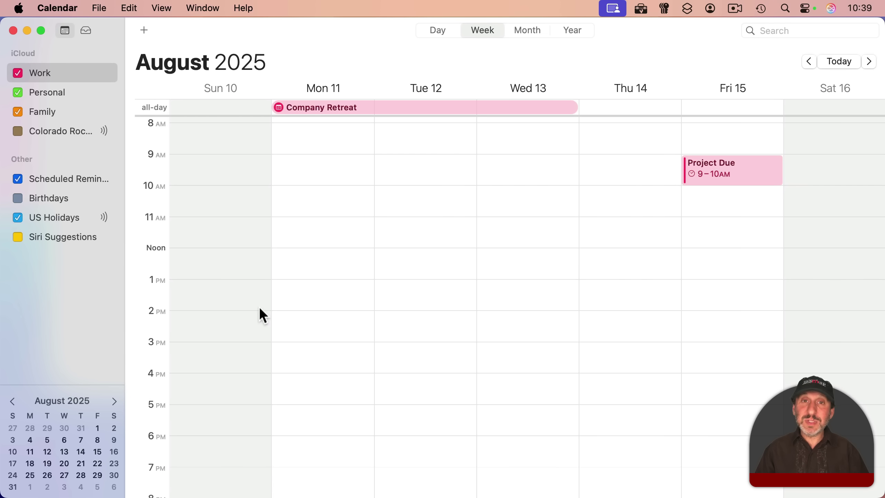
scroll(542, 158, "right", 10)
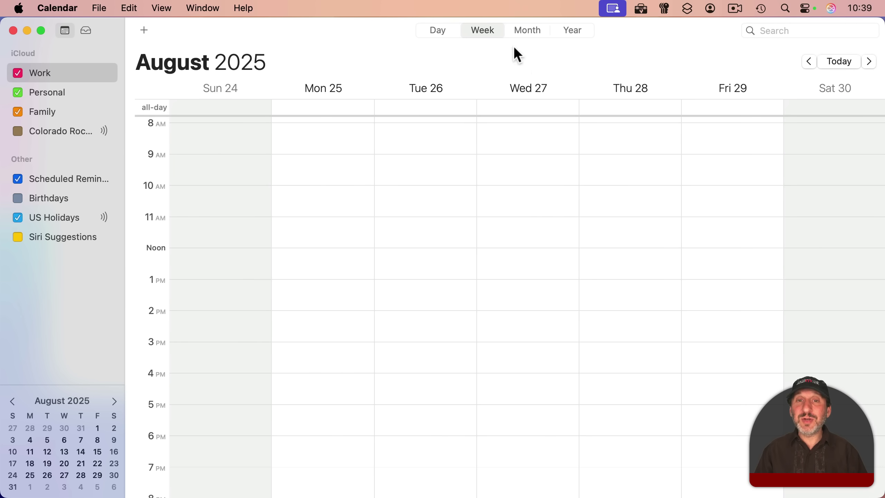
left_click(527, 32)
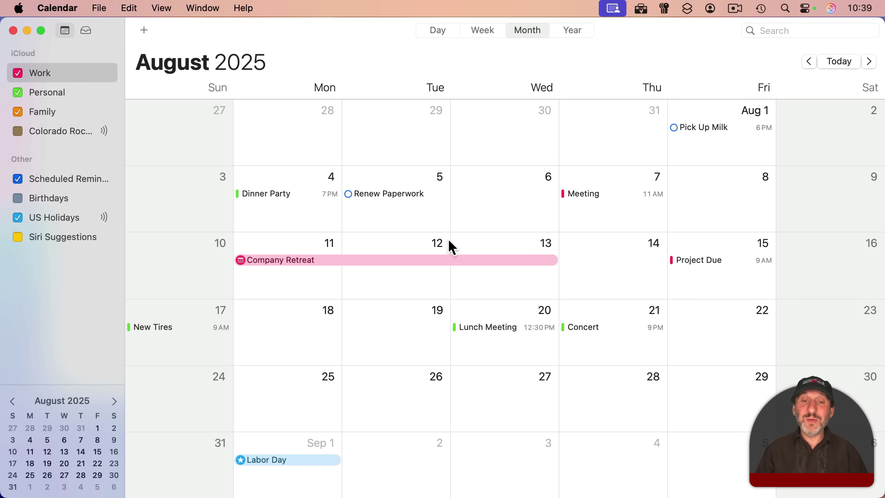
key("super+2")
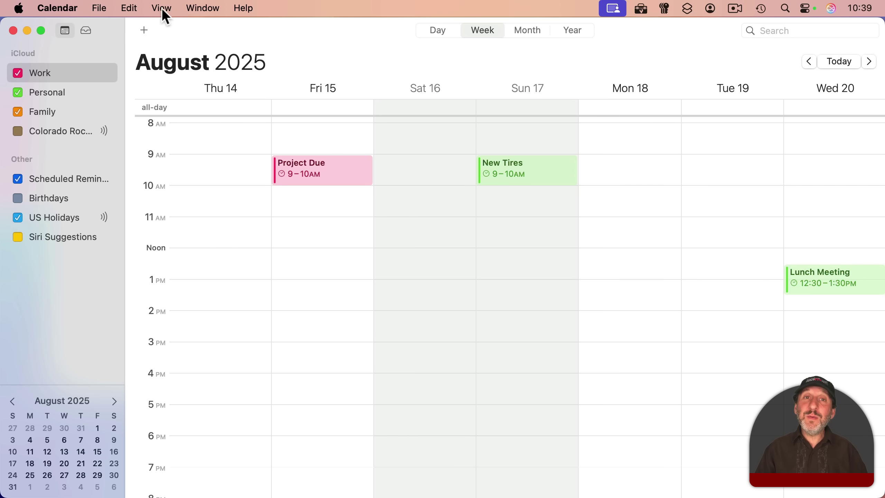
left_click(59, 7)
Set the General setting Show to 24 hours at a time and close Settings
left_click(62, 47)
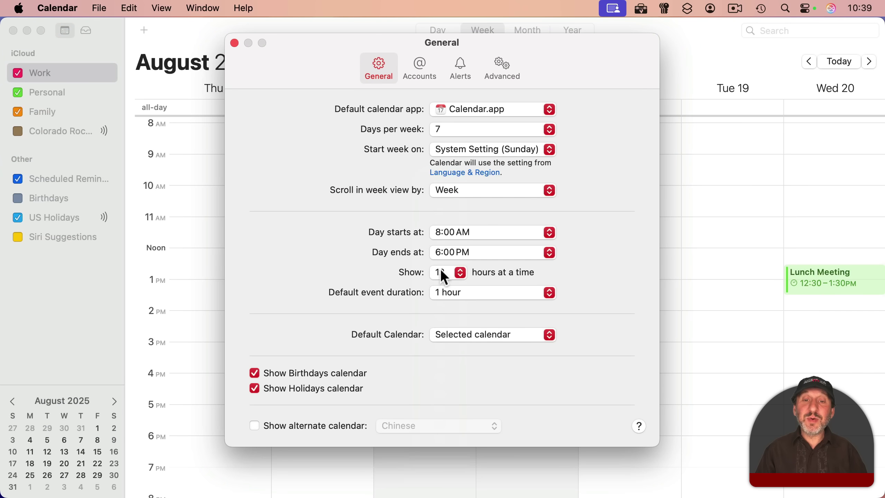
left_click(441, 272)
left_click(430, 453)
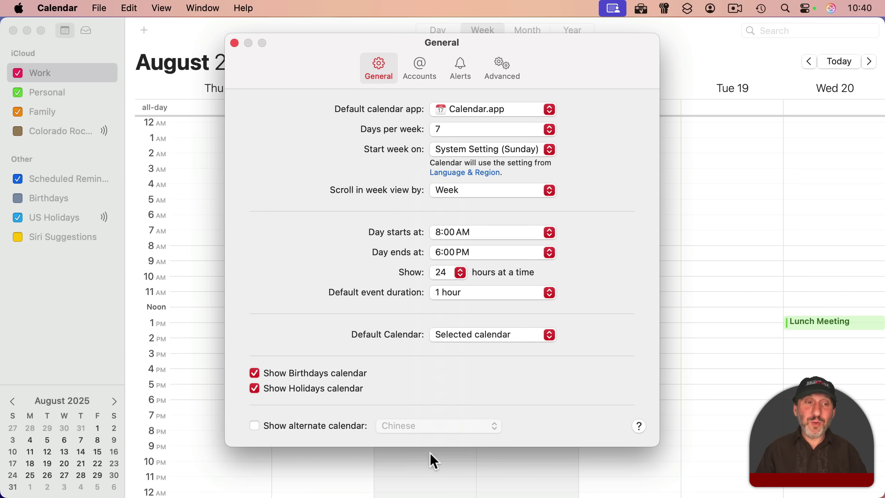
left_click(234, 43)
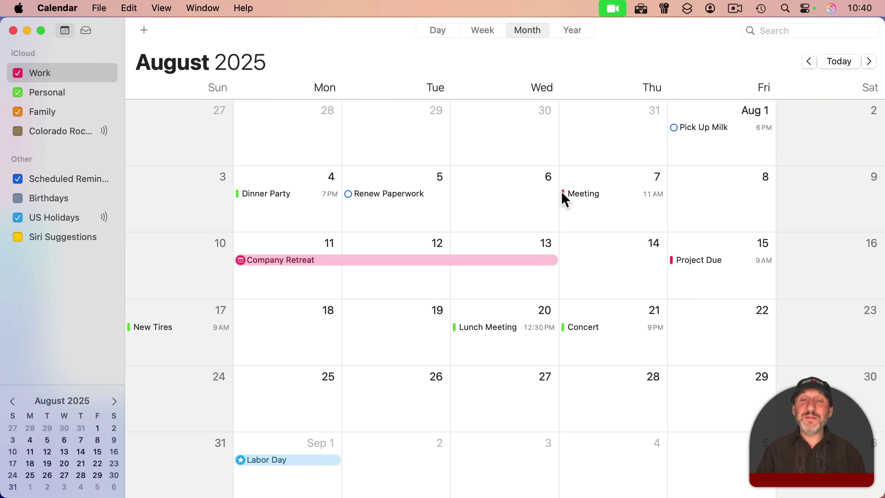
Create a new calendar named 'Archive'
left_click(98, 8)
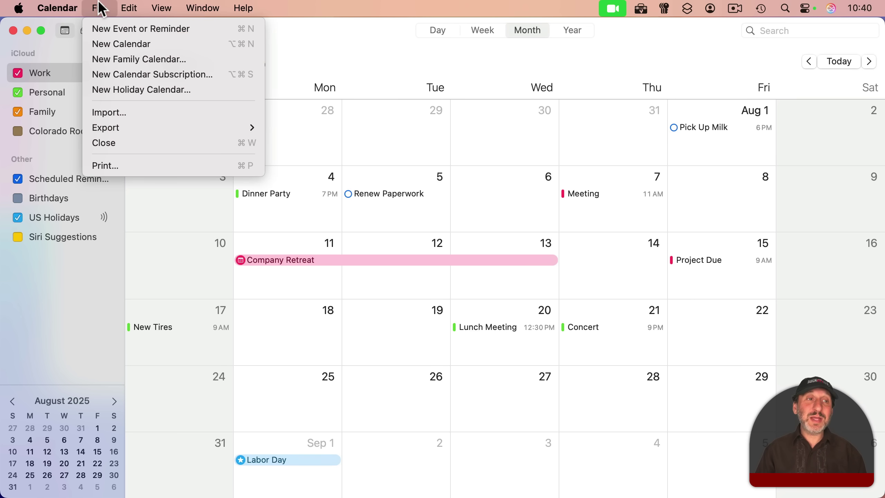
left_click(113, 40)
type("Archive")
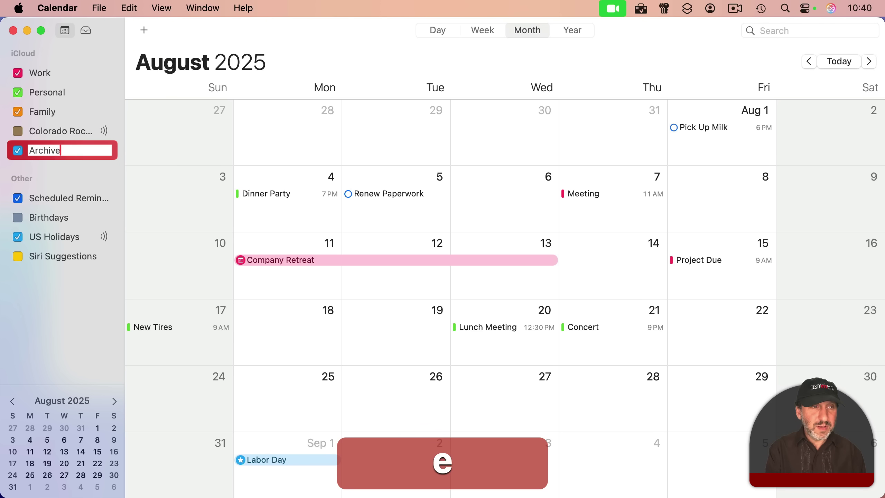
key("Return")
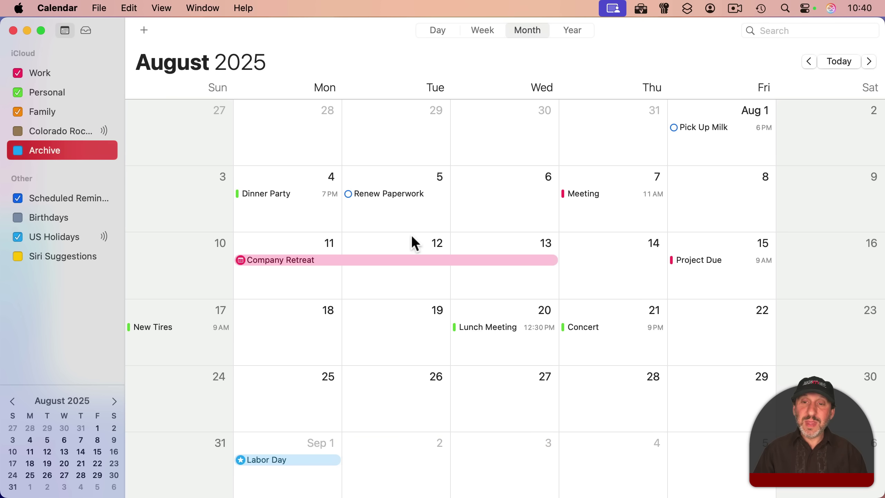
Move the August 7 Meeting event into Archive, then toggle the Archive calendar's checkbox
left_click(585, 192)
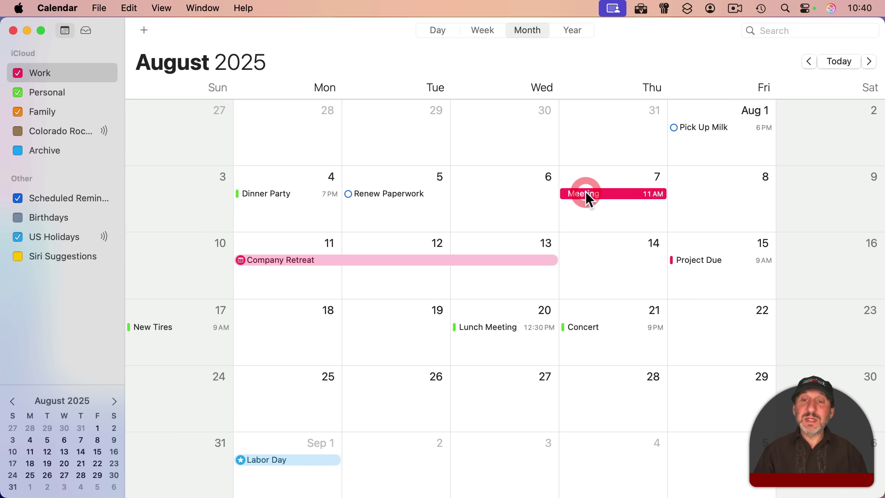
right_click(585, 191)
mouse_move(607, 216)
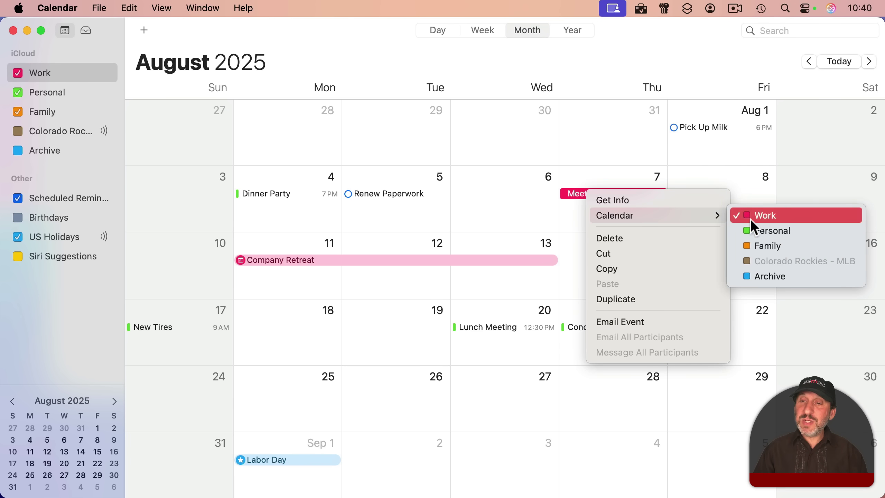
left_click(763, 276)
left_click(17, 151)
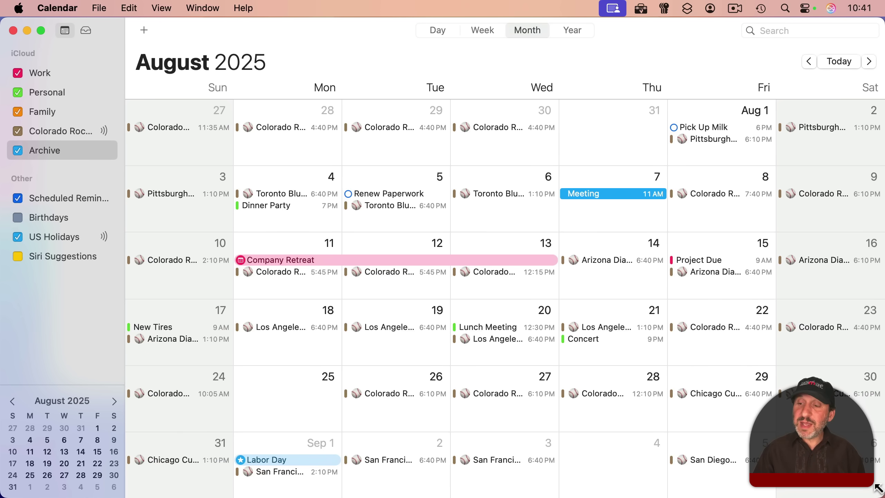
key("ctrl+alt+e")
left_click(529, 219)
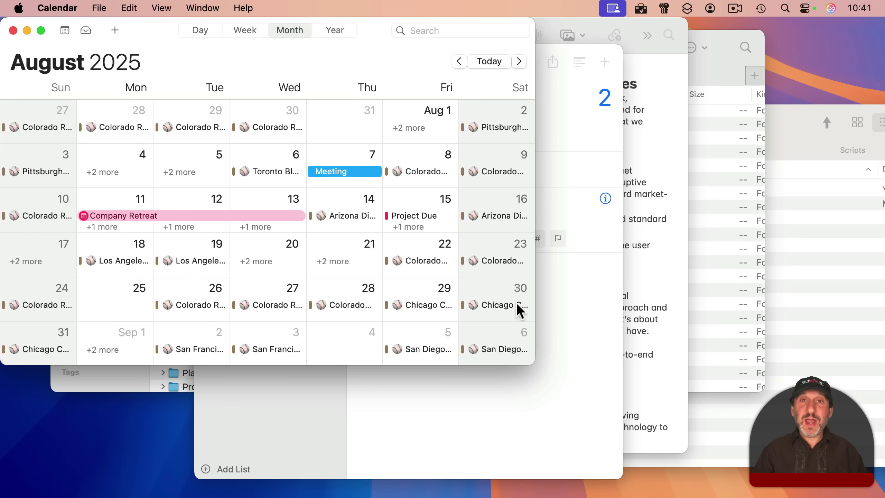
left_click_drag(534, 364, 884, 496)
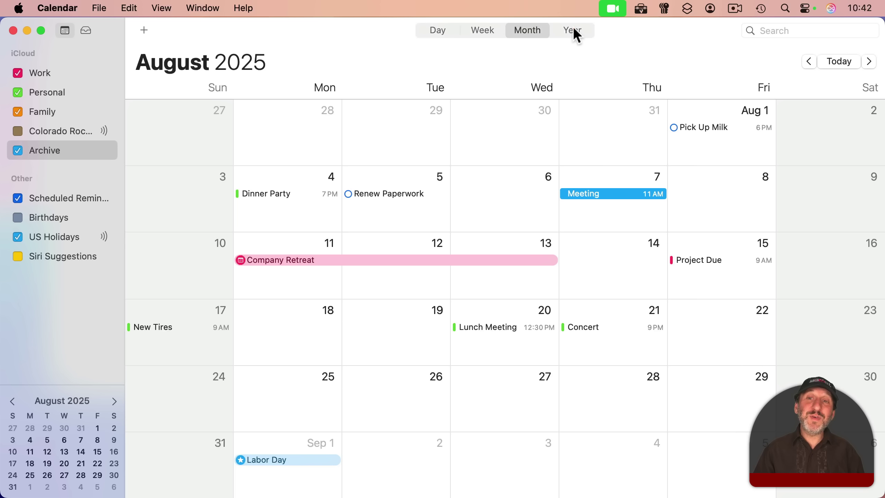
Preview the year view, then turn on Show events in year view in Advanced settings
left_click(575, 31)
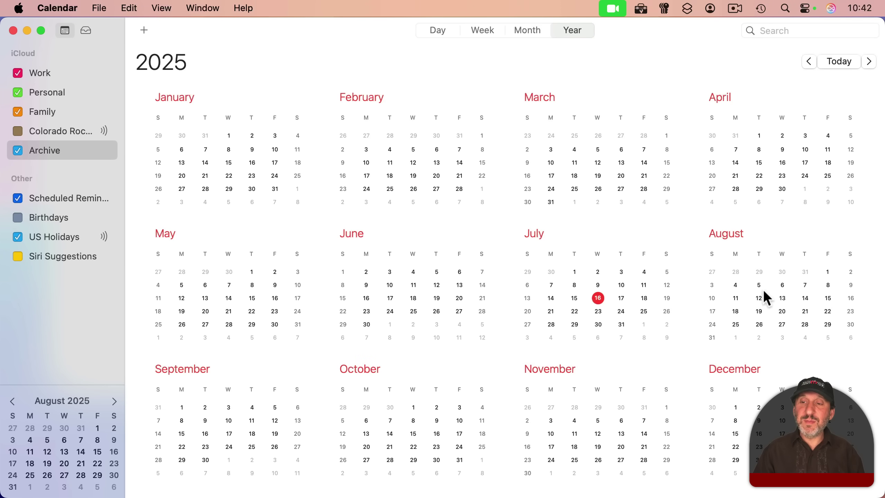
double_click(759, 298)
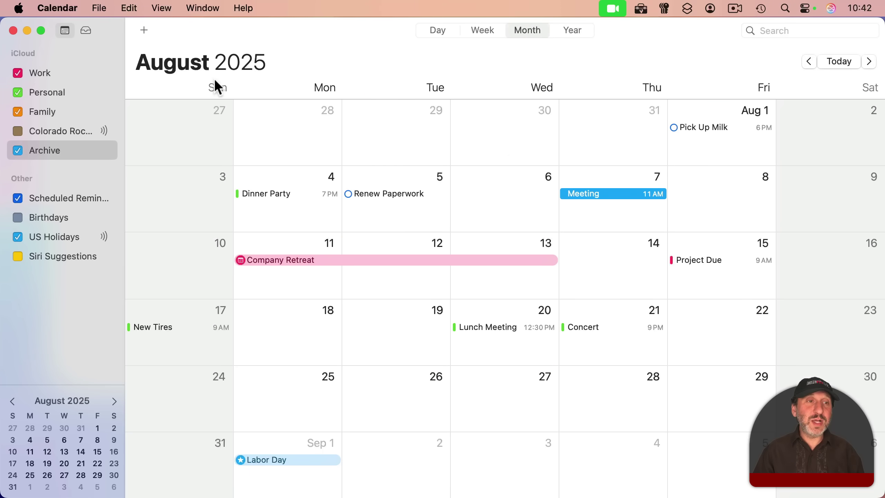
left_click(580, 31)
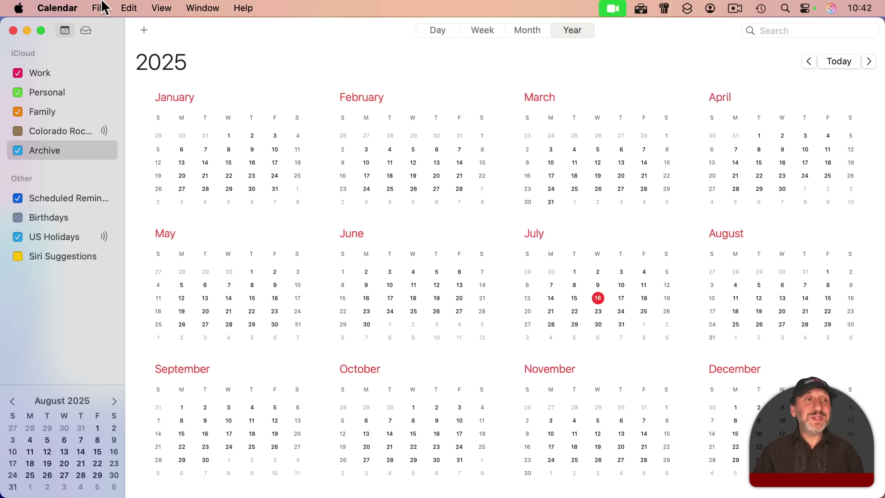
left_click(77, 11)
left_click(83, 52)
left_click(505, 65)
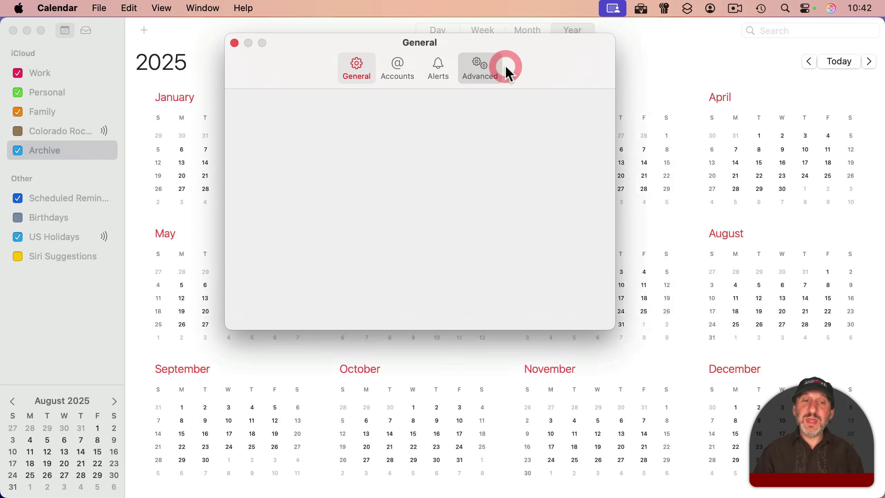
left_click(314, 142)
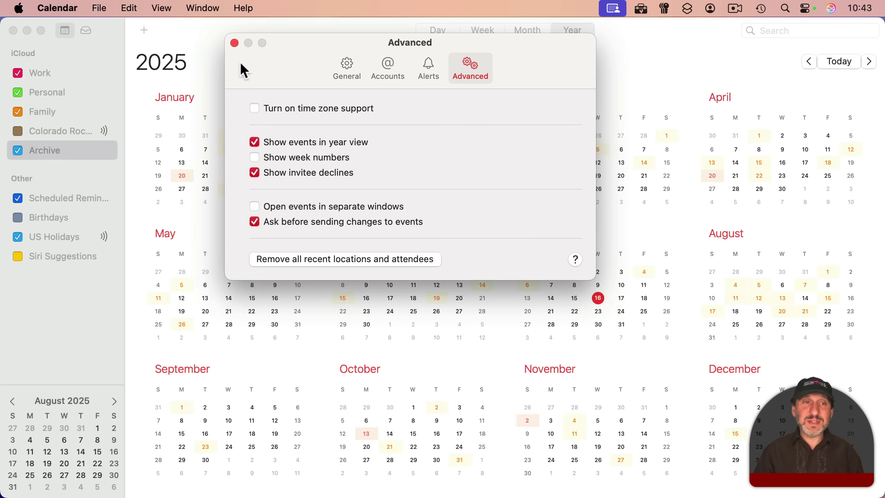
left_click(235, 43)
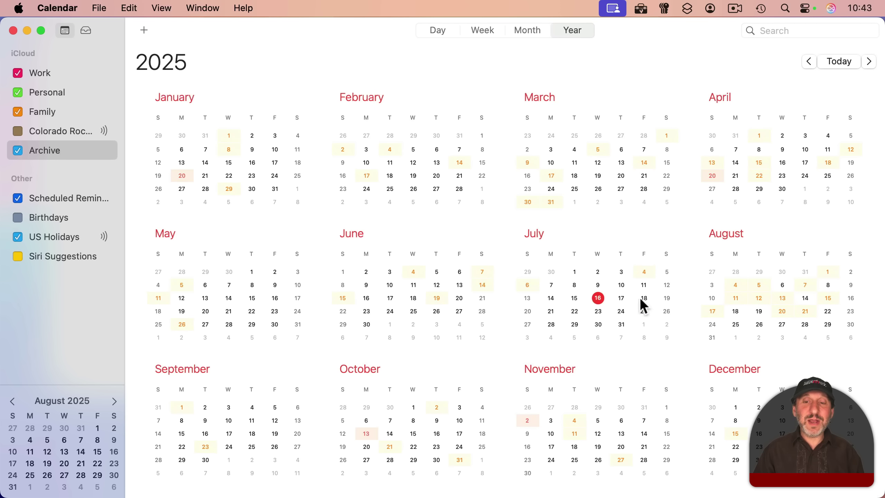
Back in the August month view, uncheck Open events in separate windows in Settings
key("super+3")
left_click(57, 7)
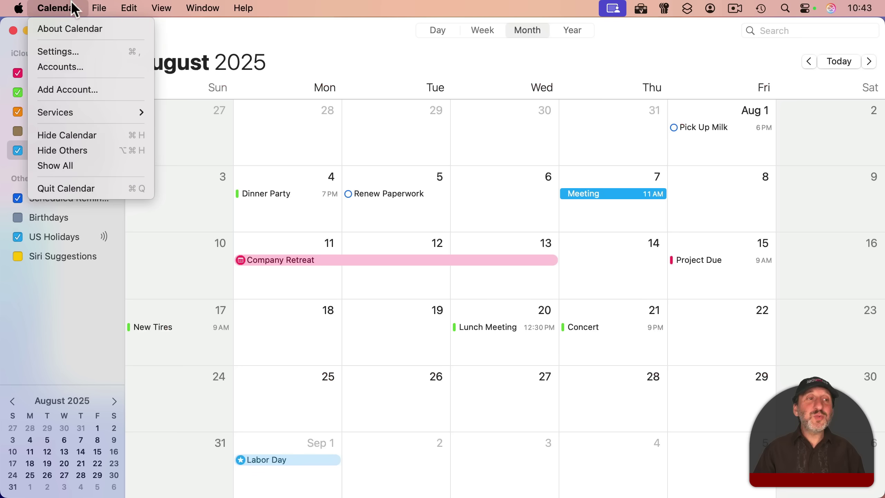
left_click(76, 46)
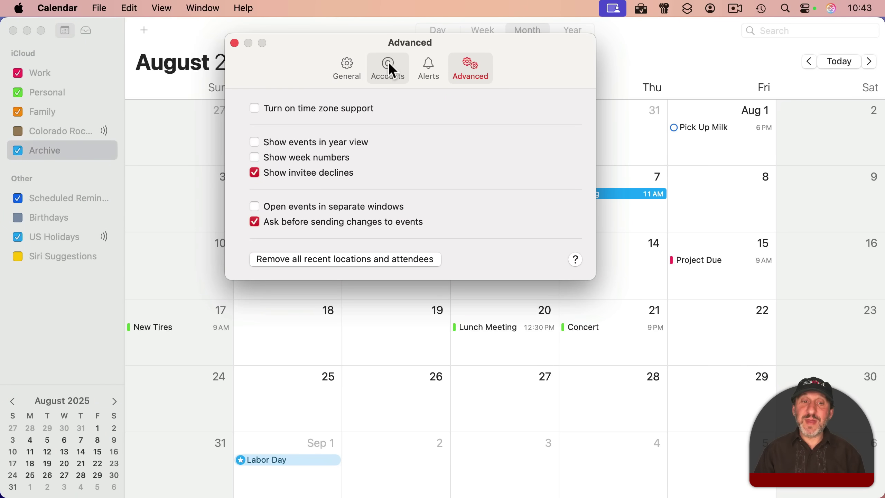
left_click(273, 204)
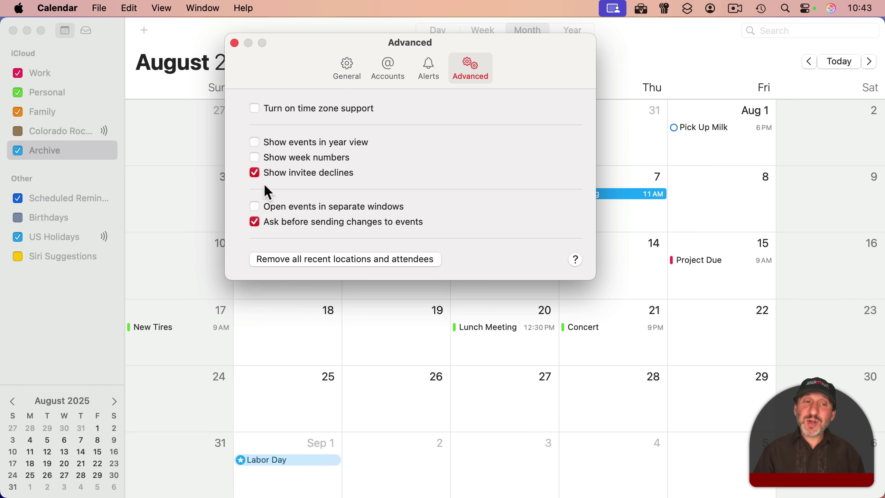
left_click(234, 43)
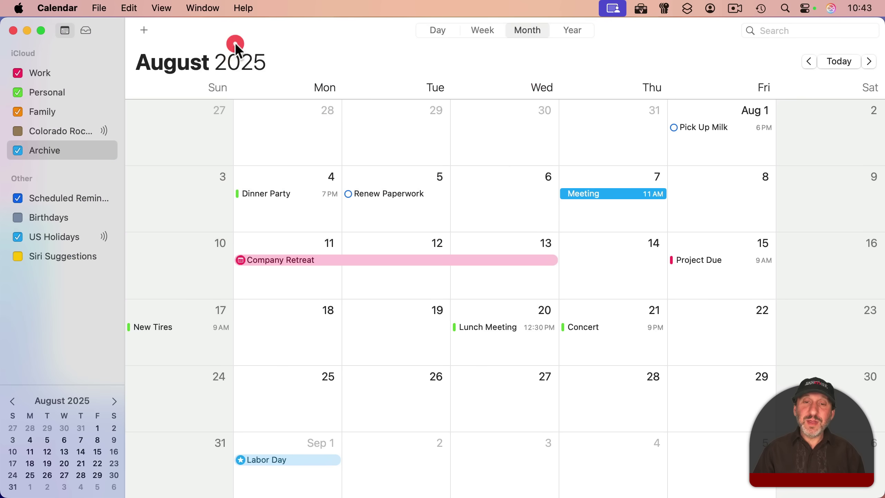
After previewing Meeting and Dinner Party details, enable Open events in separate windows in Settings
double_click(580, 193)
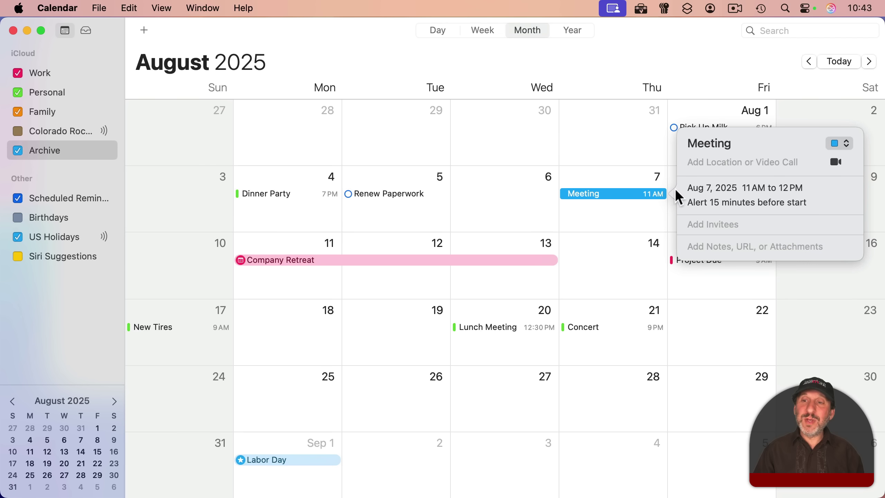
double_click(265, 196)
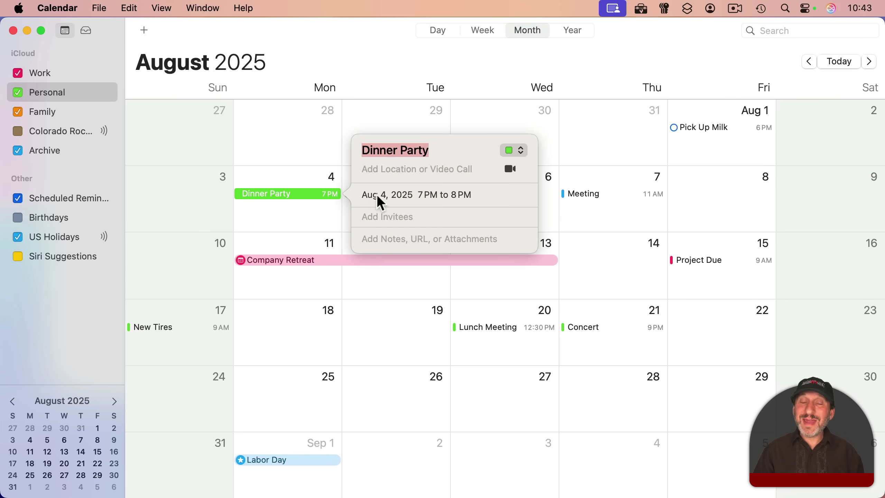
left_click(294, 157)
left_click(75, 7)
left_click(67, 50)
left_click(303, 205)
left_click(231, 44)
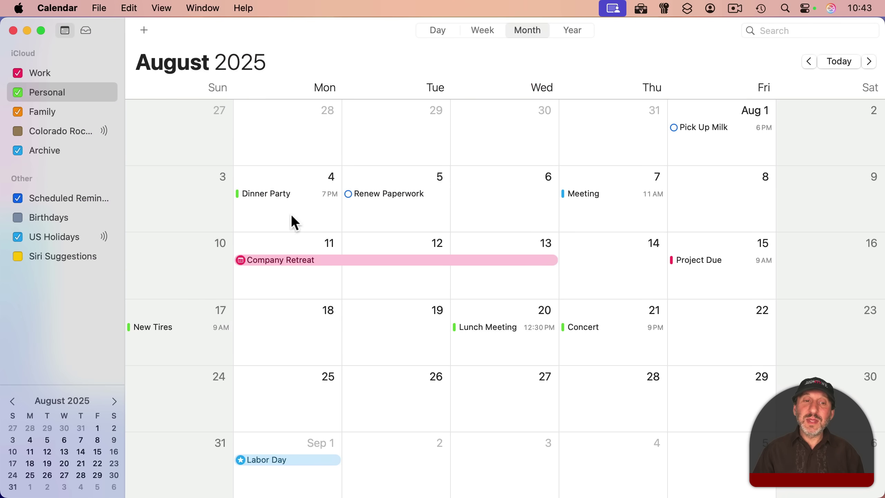
Open info windows for Dinner Party, Meeting and Lunch Meeting and arrange them side by side
double_click(264, 193)
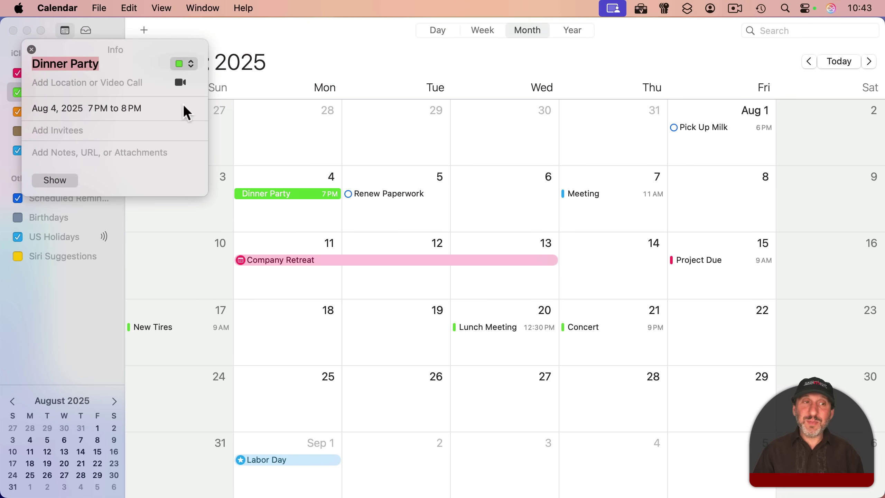
left_click_drag(138, 49, 226, 56)
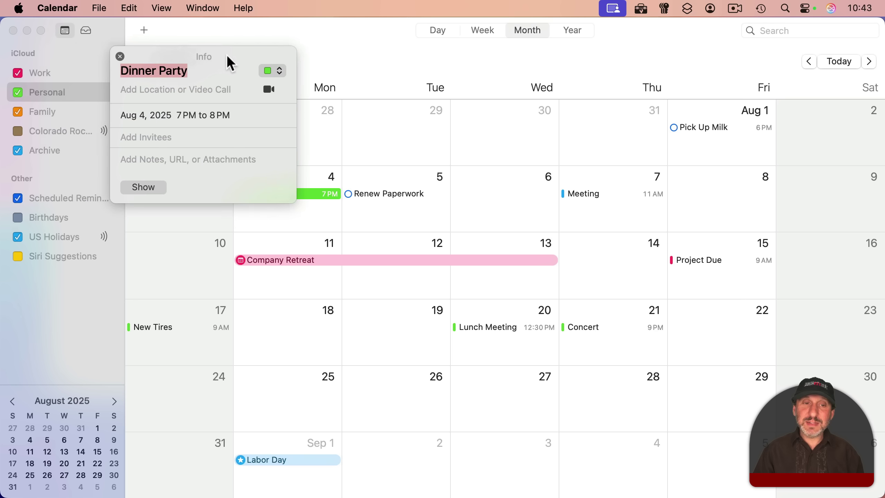
double_click(594, 194)
left_click_drag(140, 57, 448, 54)
double_click(495, 328)
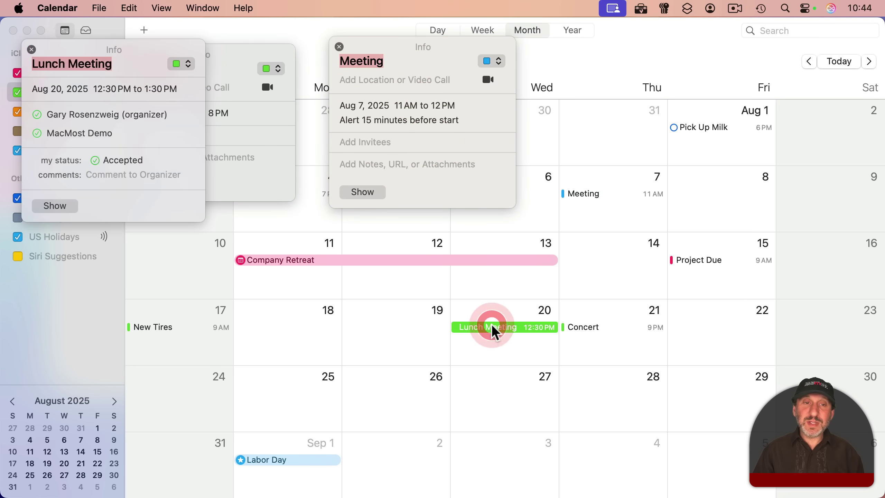
left_click_drag(146, 59, 205, 274)
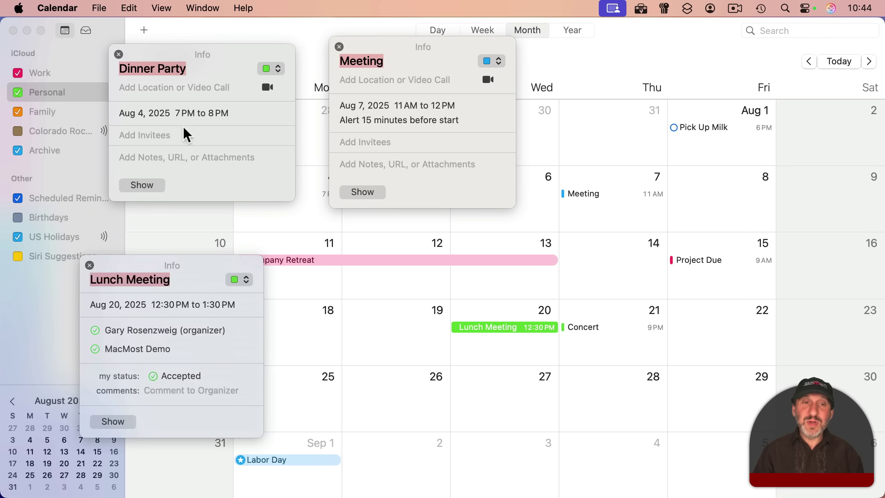